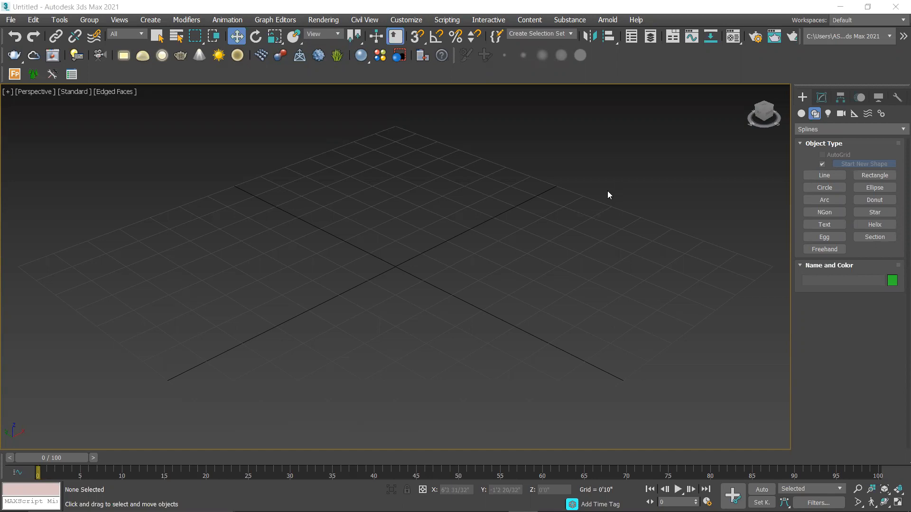
# Create a standard primitive cylinder near the grid's center, with radius about 2'0 23/32" and height about 3'10 13/32".
pyautogui.click(803, 96)
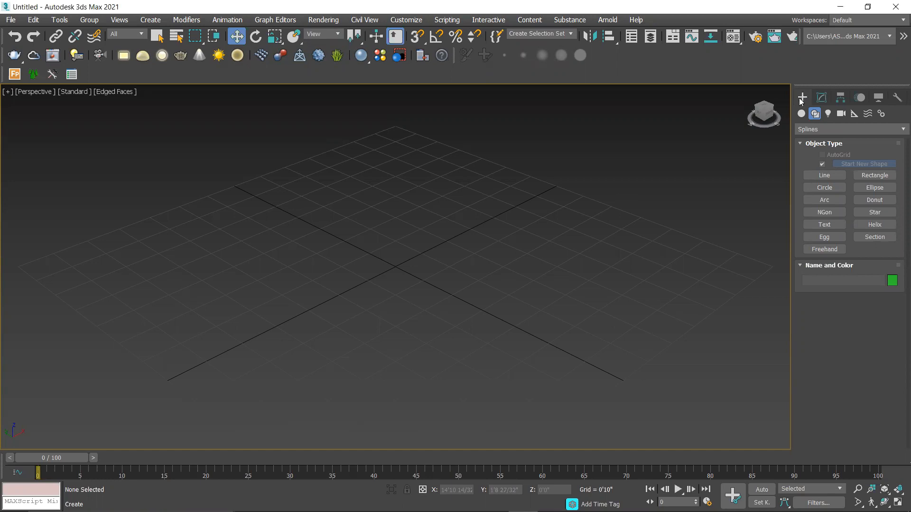
pyautogui.click(801, 114)
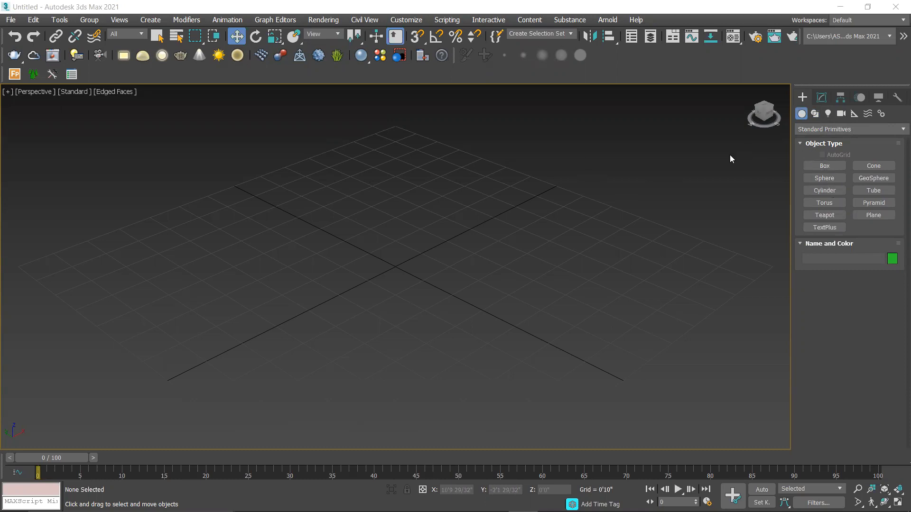
pyautogui.click(833, 192)
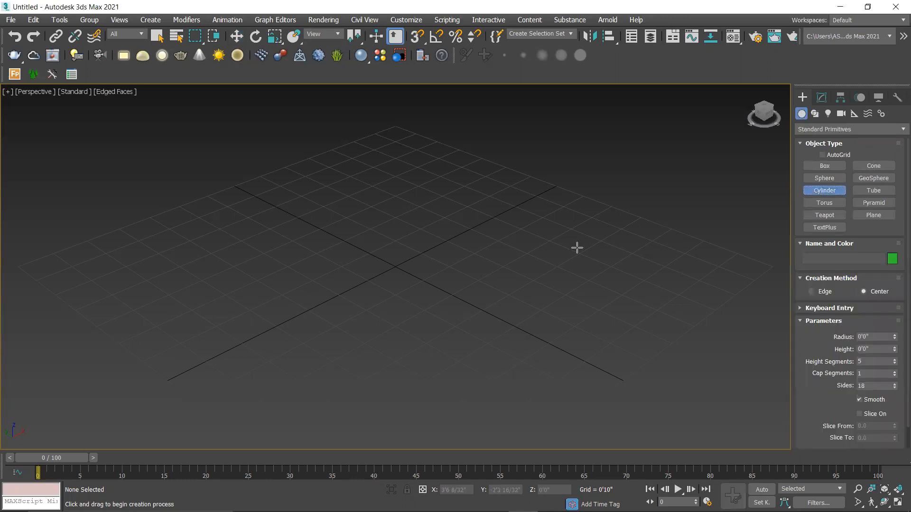
pyautogui.moveTo(443, 235); pyautogui.dragTo(477, 289)
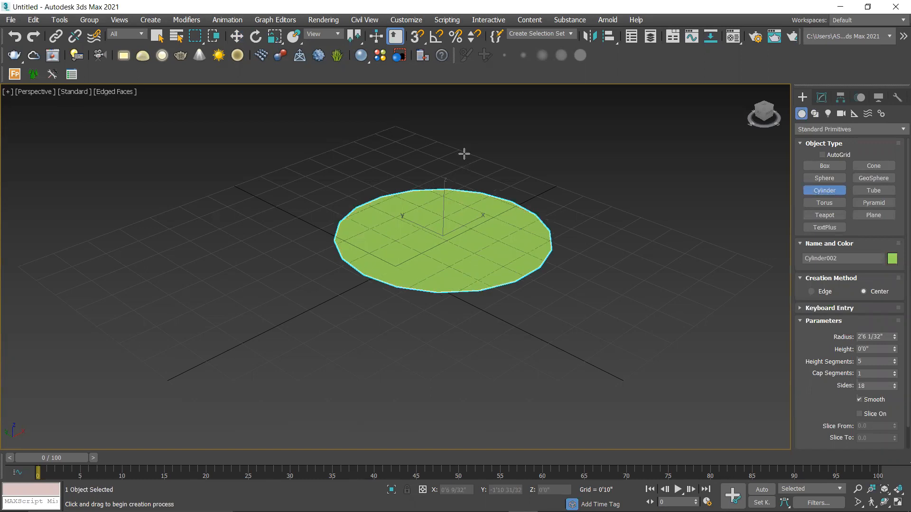
pyautogui.click(470, 115)
pyautogui.moveTo(471, 116); pyautogui.dragTo(455, 180, button='middle')
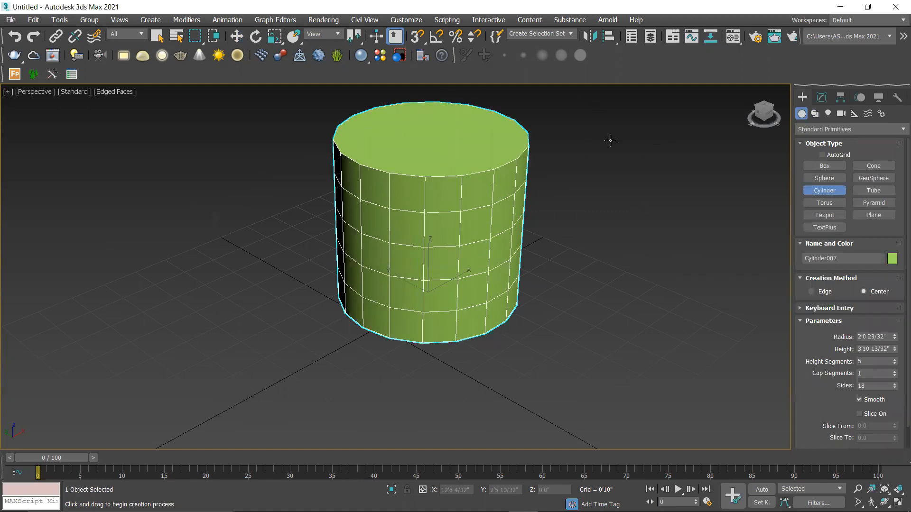
pyautogui.rightClick(610, 140)
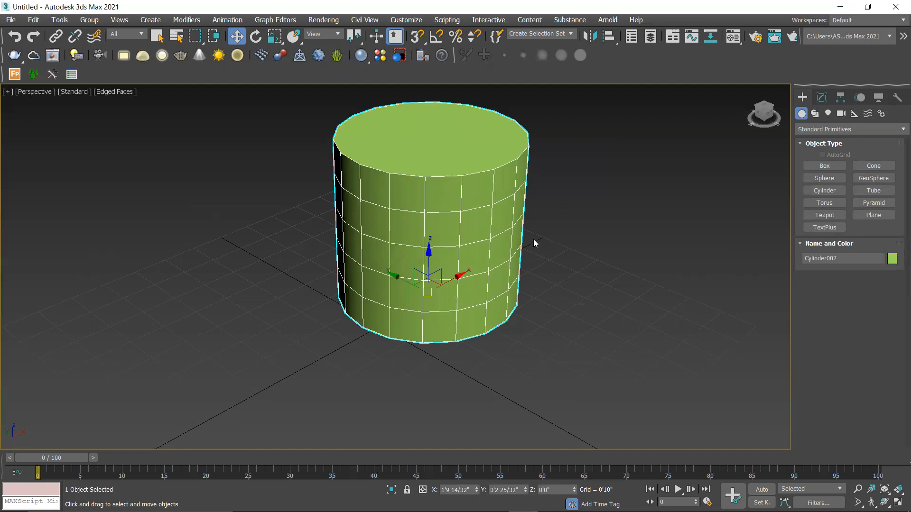
# Convert the cylinder to an Editable Poly.
pyautogui.rightClick(516, 232)
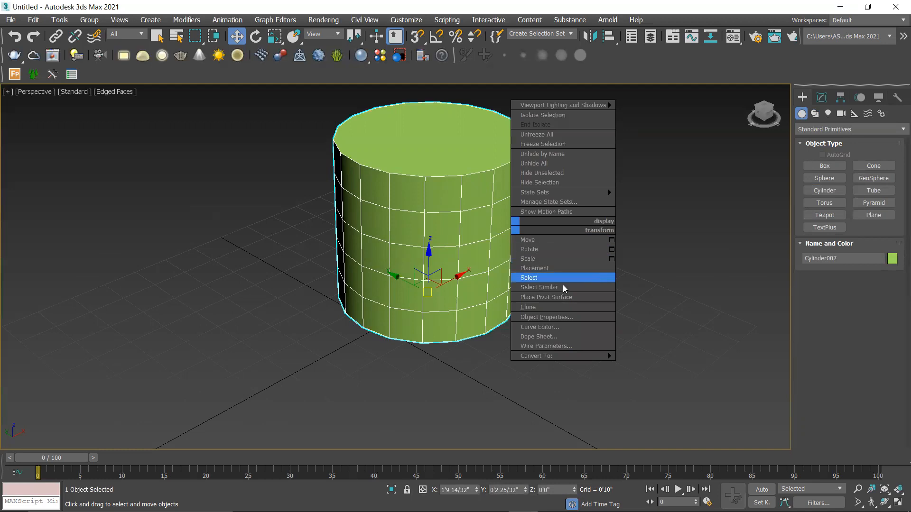
pyautogui.moveTo(553, 357)
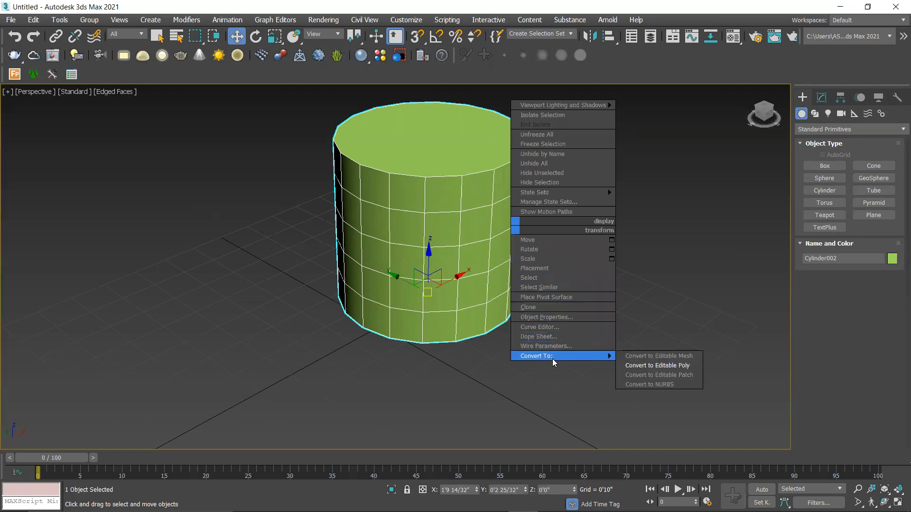
pyautogui.click(643, 366)
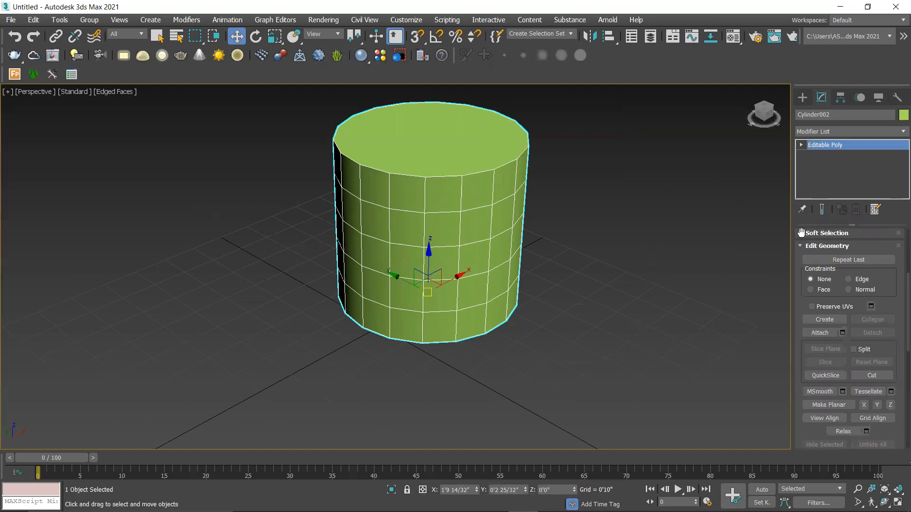
# Delete the cylinder's top cap polygon to leave the upper end open.
pyautogui.click(801, 233)
pyautogui.scroll(3, 801, 259)
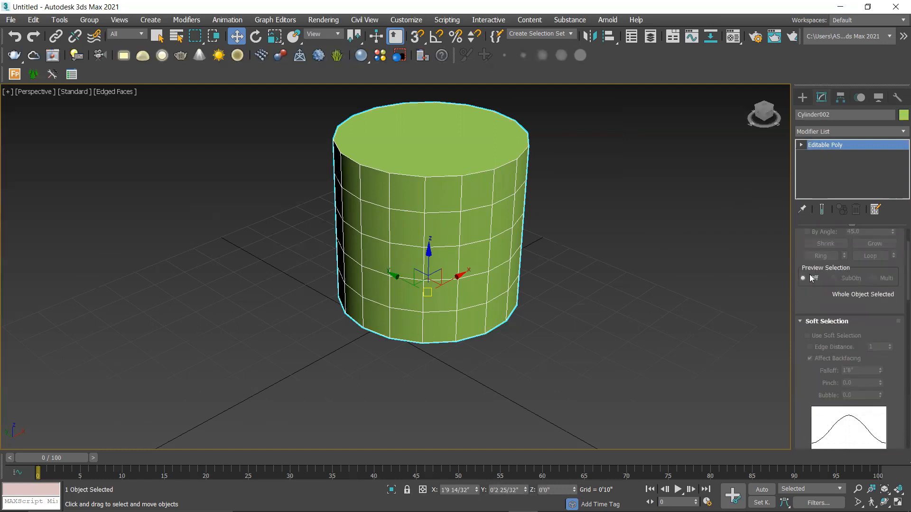
pyautogui.scroll(2, 801, 257)
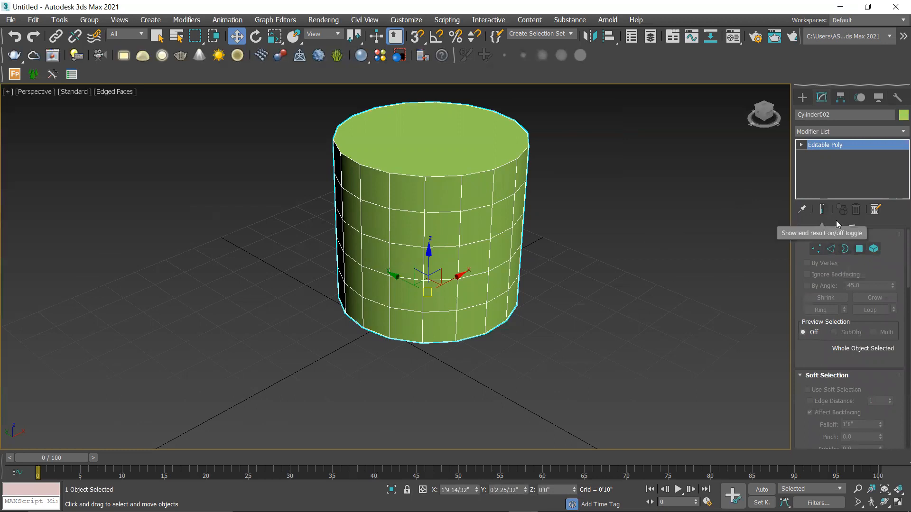
pyautogui.click(859, 249)
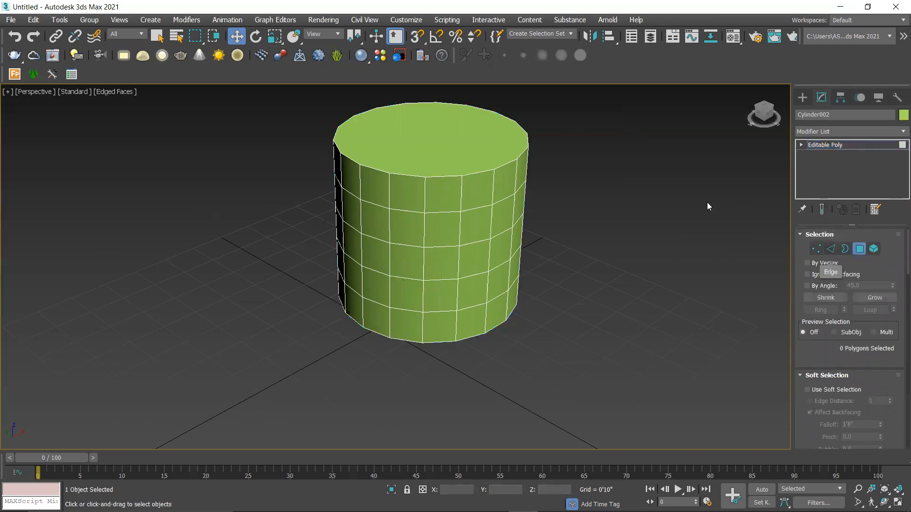
pyautogui.click(454, 140)
pyautogui.moveTo(612, 140); pyautogui.dragTo(590, 160, button='middle')
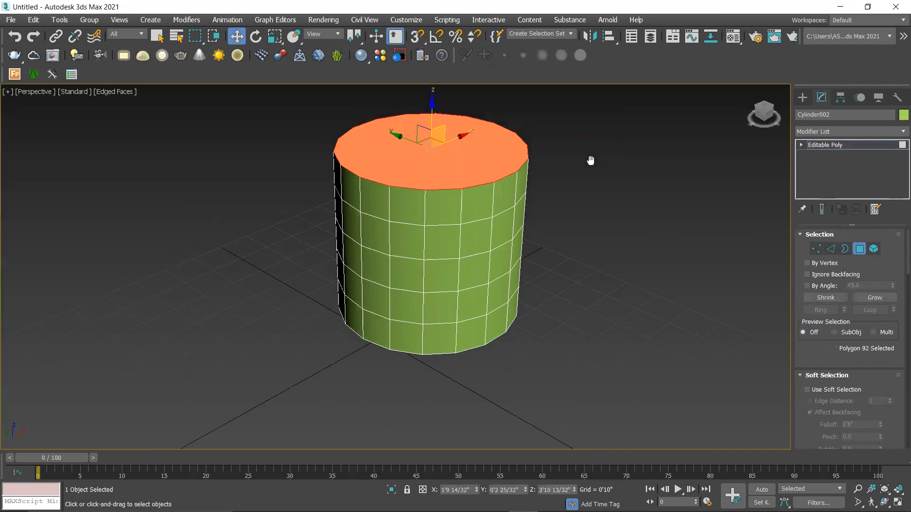
pyautogui.scroll(4, 598, 204)
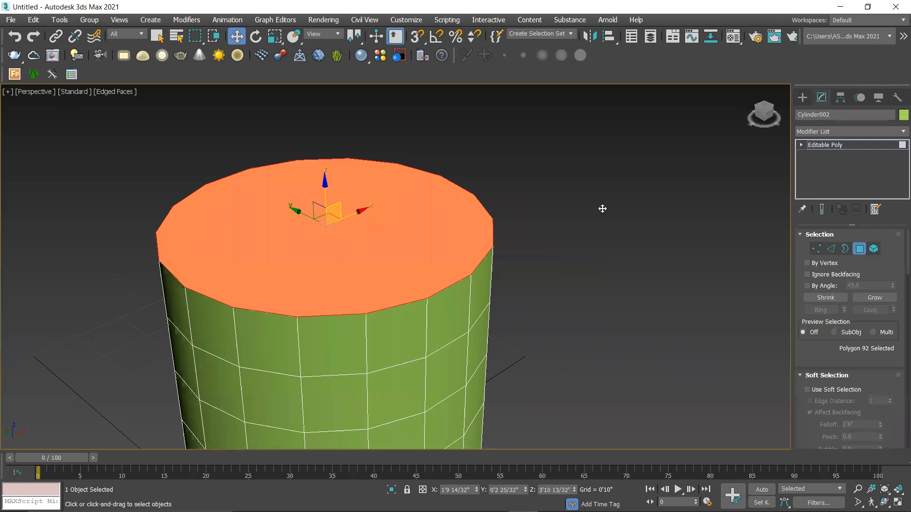
pyautogui.scroll(-3, 626, 203)
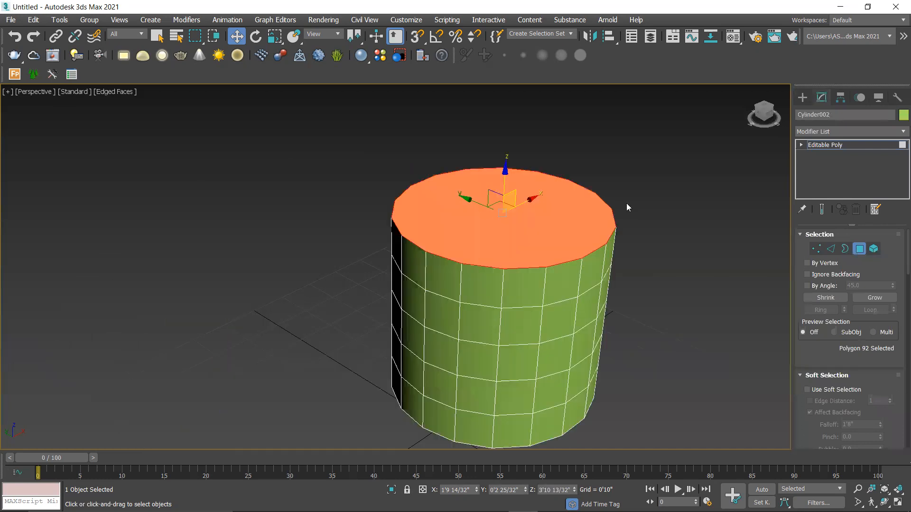
pyautogui.press('Delete')
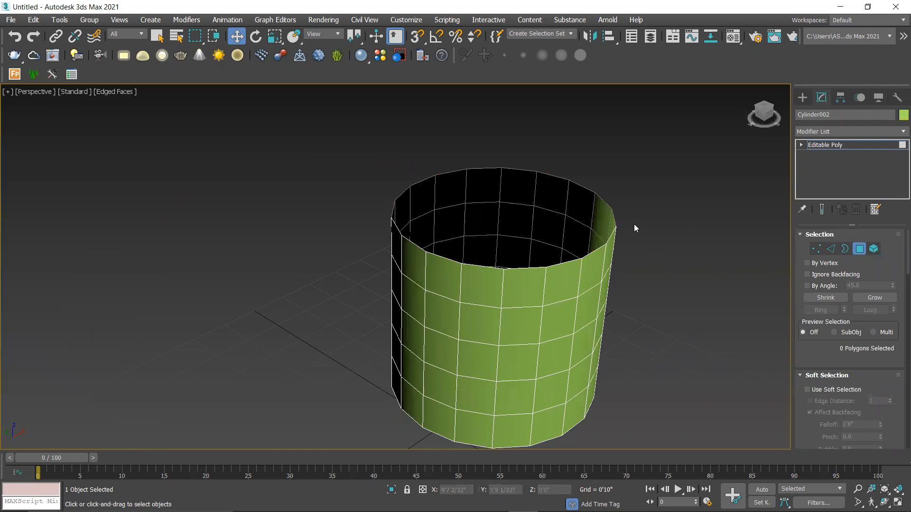
pyautogui.keyDown('alt'); pyautogui.moveTo(629, 247); pyautogui.dragTo(619, 283, button='middle'); pyautogui.keyUp('alt')
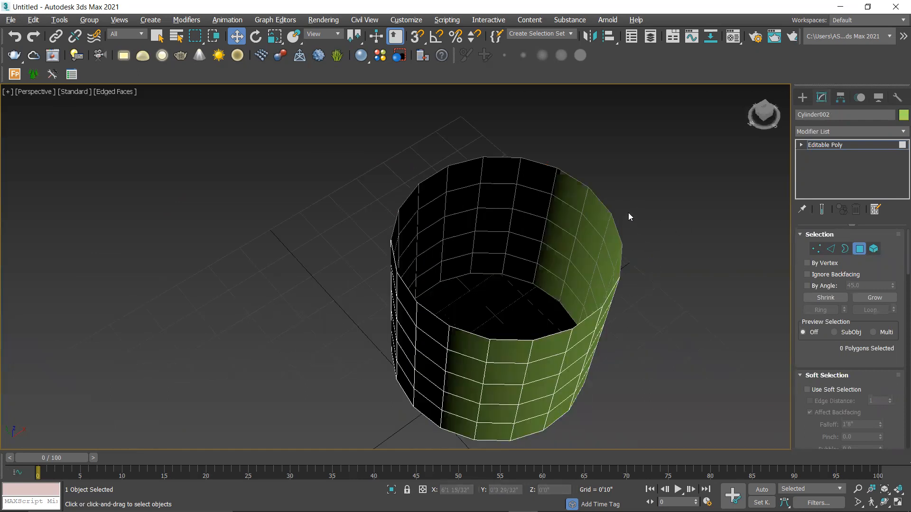
pyautogui.keyDown('alt'); pyautogui.moveTo(593, 147); pyautogui.dragTo(516, 219, button='middle'); pyautogui.keyUp('alt')
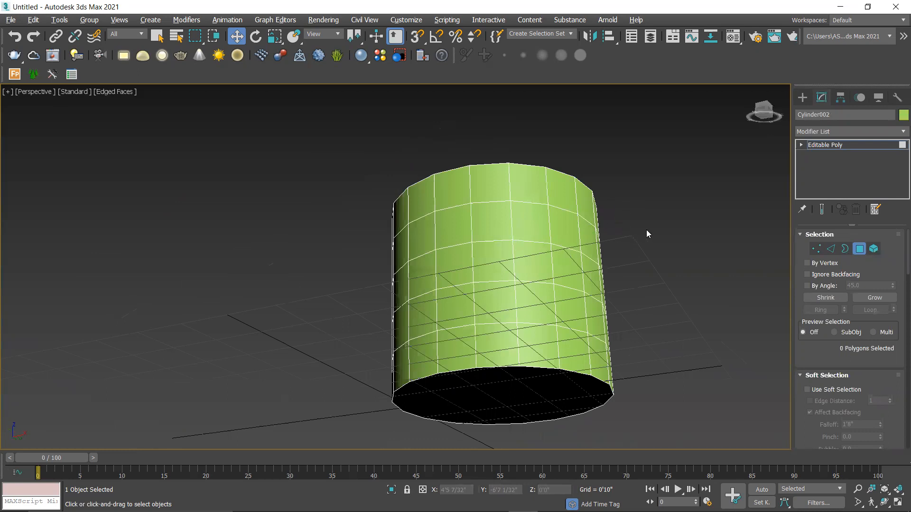
pyautogui.hotkey('shift', 'z')
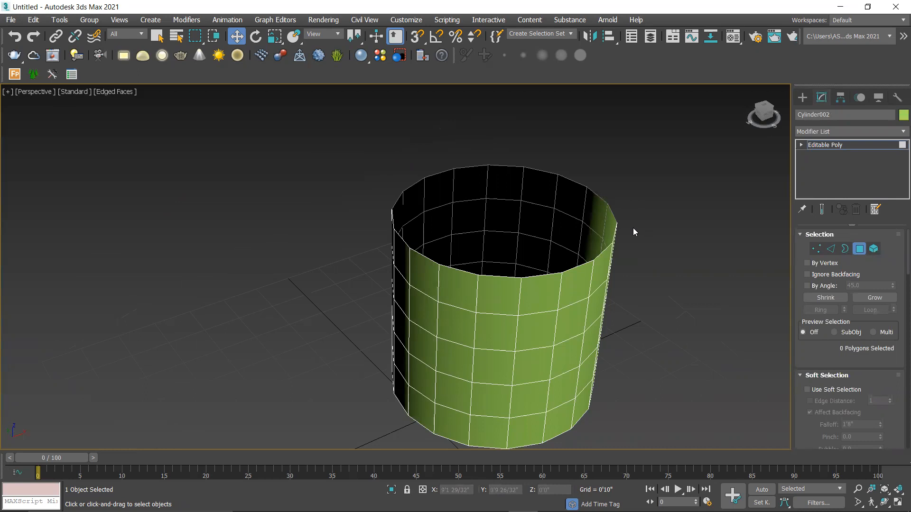
# Try to curve the open cylinder with a Taper modifier while polygon sub-object level is active, and undo it.
pyautogui.moveTo(630, 251); pyautogui.dragTo(537, 239, button='middle')
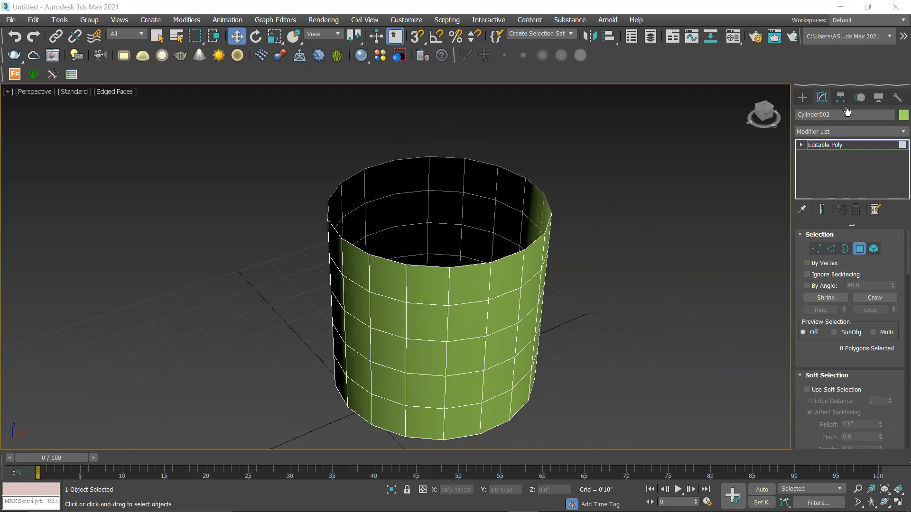
pyautogui.click(834, 130)
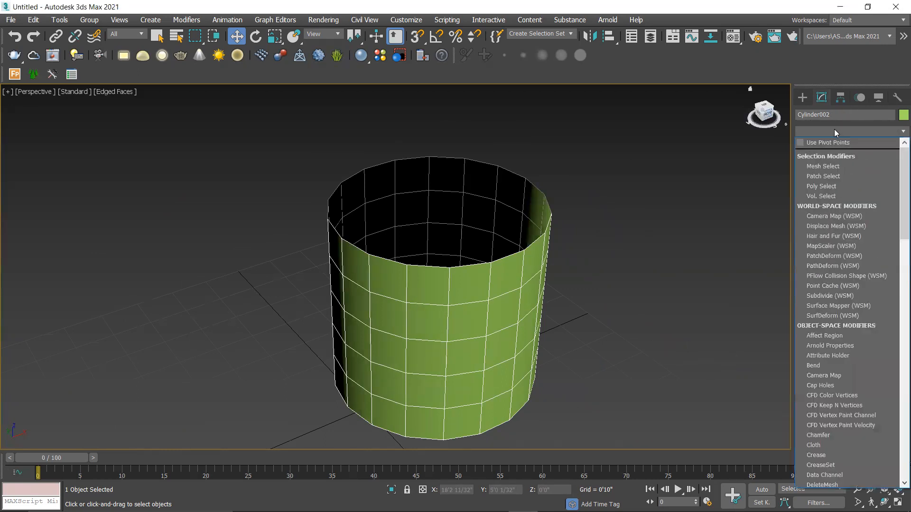
pyautogui.write('t')
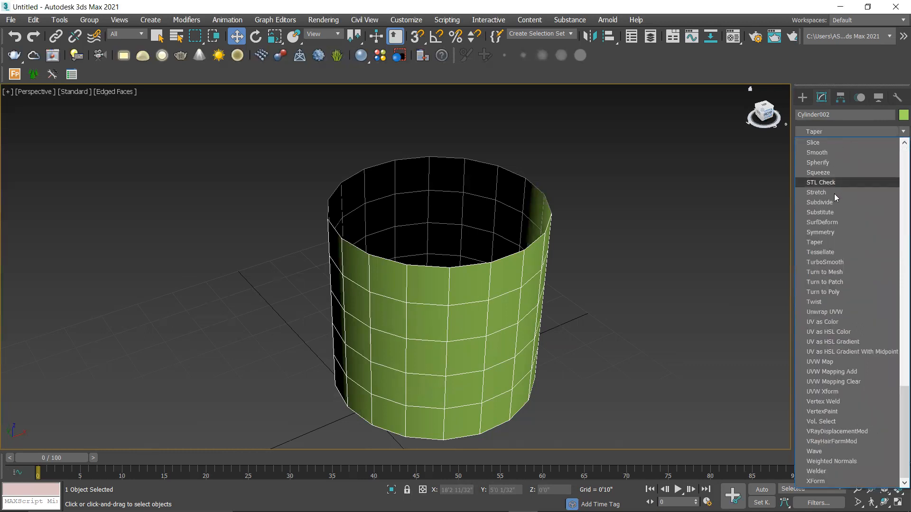
pyautogui.click(822, 243)
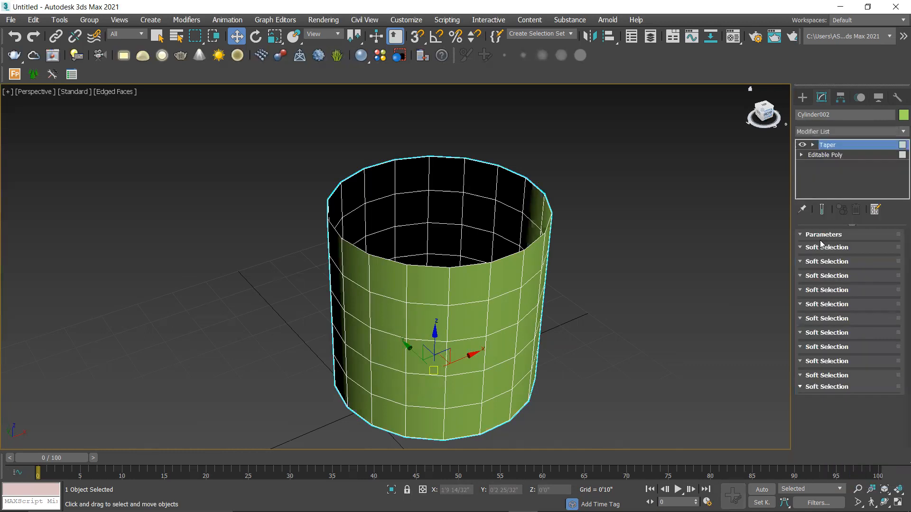
pyautogui.click(822, 210)
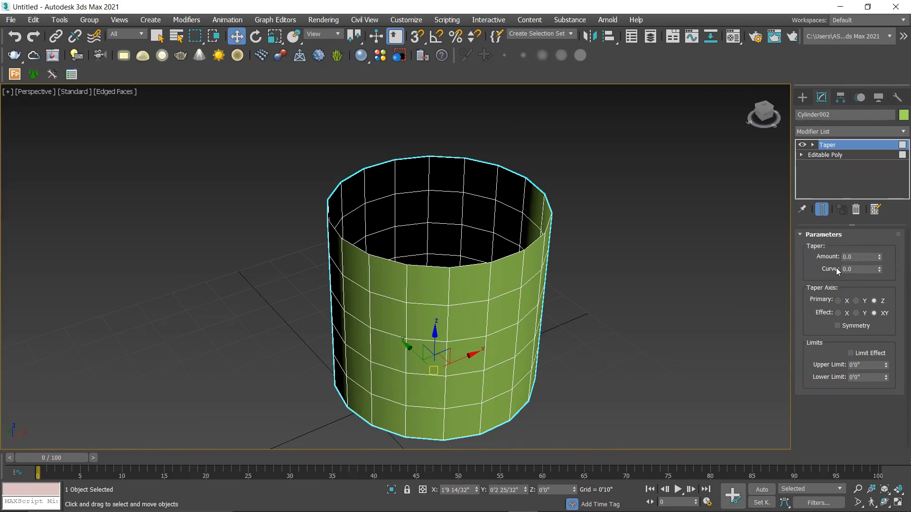
pyautogui.moveTo(880, 267); pyautogui.dragTo(878, 246)
pyautogui.hotkey('ctrl', 'z')
pyautogui.hotkey('ctrl', 'z')
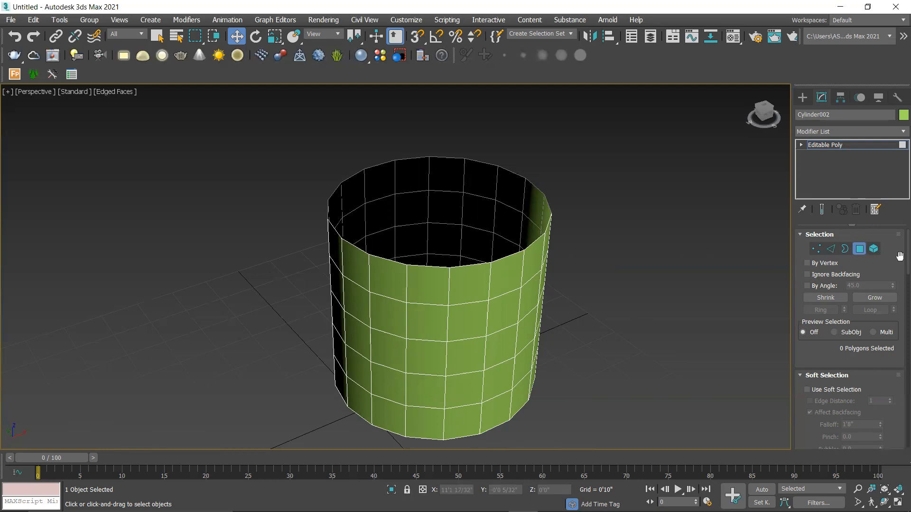
# Leave polygon sub-object level and apply a Taper modifier to the whole open cylinder.
pyautogui.click(858, 249)
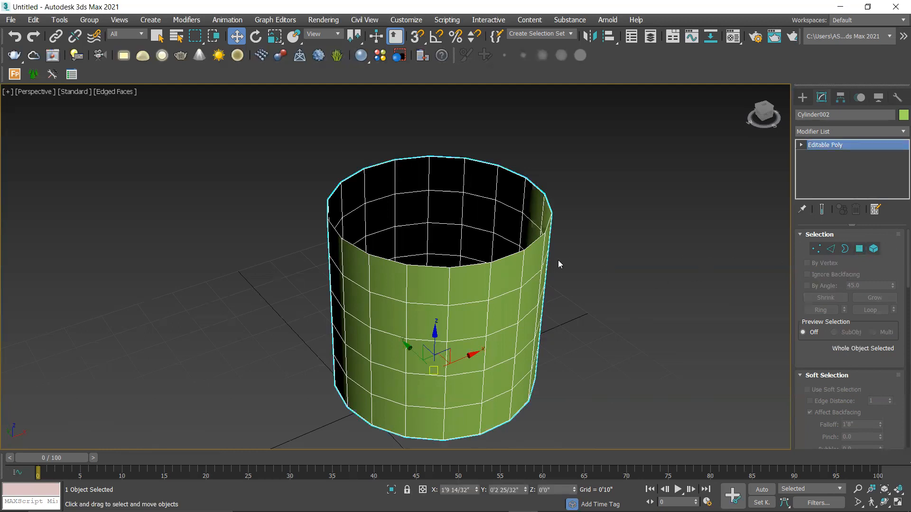
pyautogui.moveTo(679, 263); pyautogui.dragTo(670, 242, button='middle')
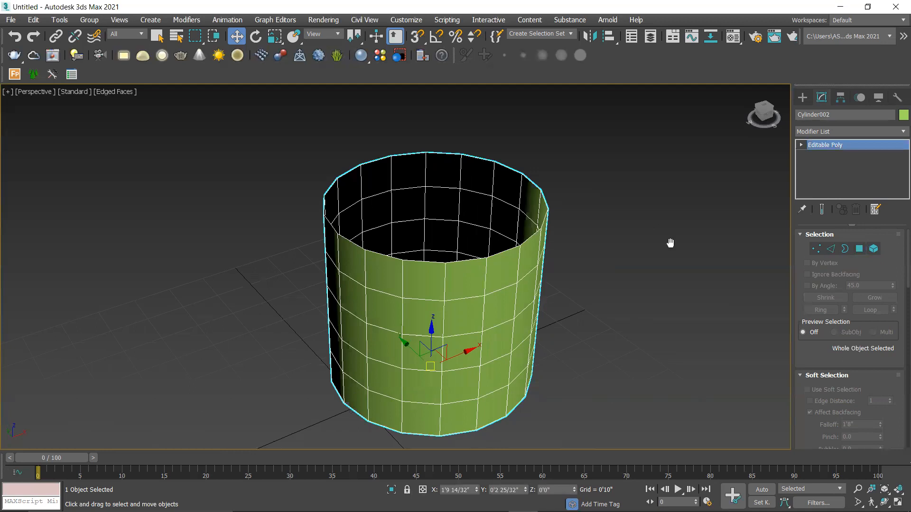
pyautogui.click(843, 134)
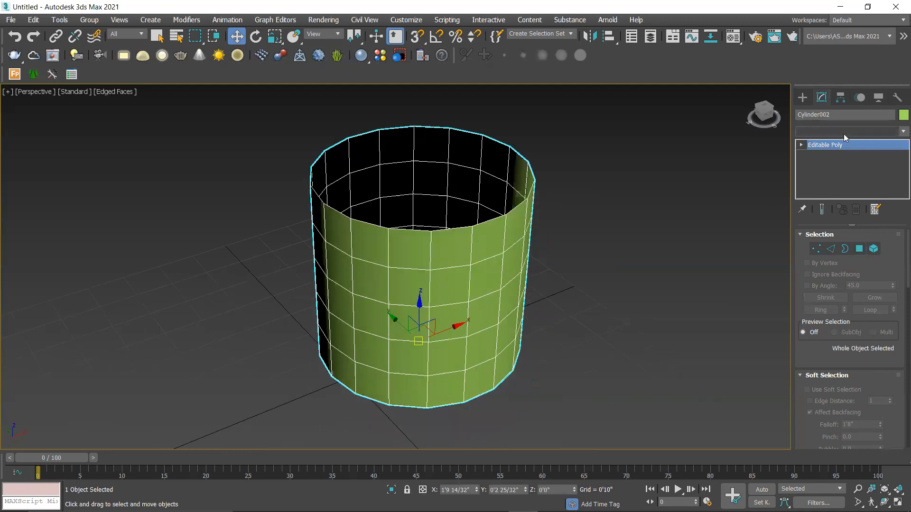
pyautogui.press('t')
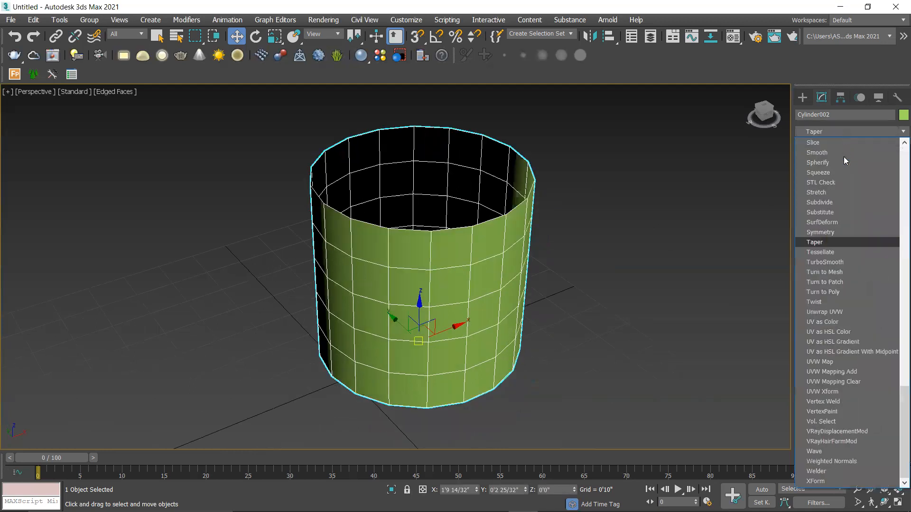
pyautogui.click(815, 243)
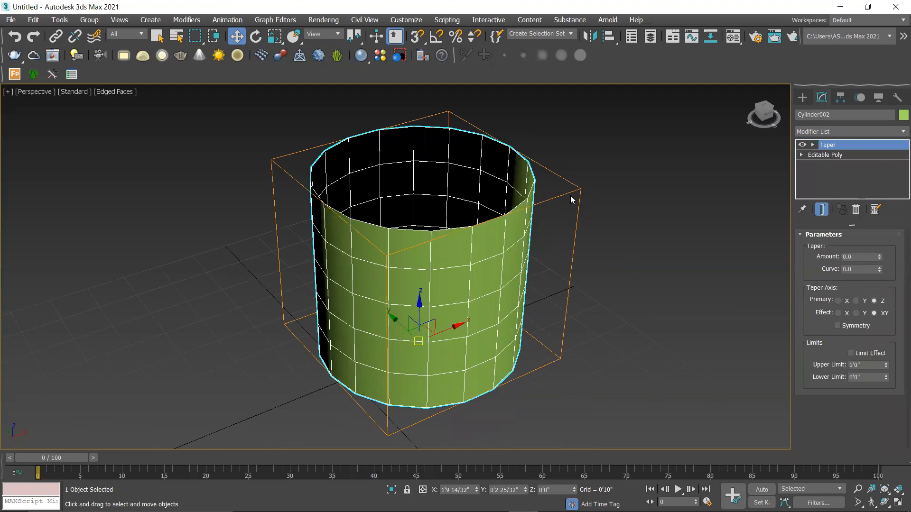
# Shape the cylinder into a rounded bowl by setting the Taper's Curve to 1.21 and Amount to 0.55.
pyautogui.moveTo(880, 269); pyautogui.dragTo(878, 214)
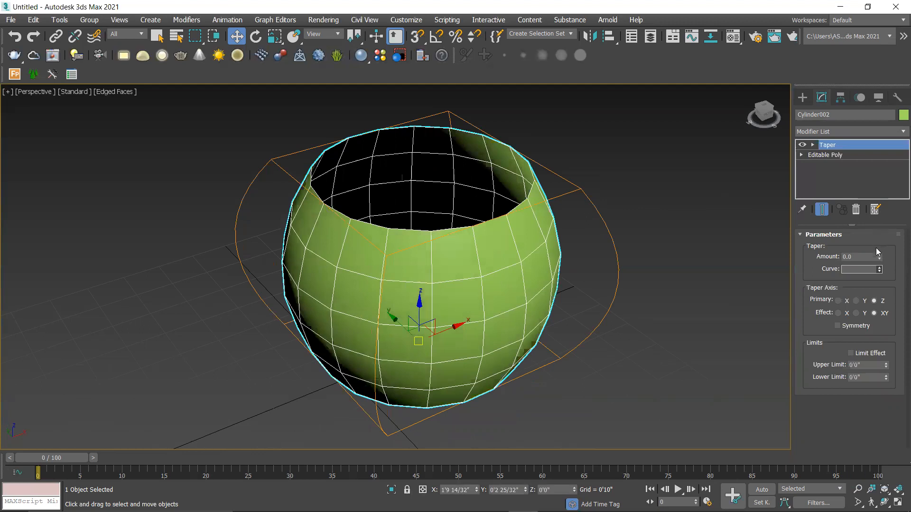
pyautogui.moveTo(879, 256); pyautogui.dragTo(880, 226)
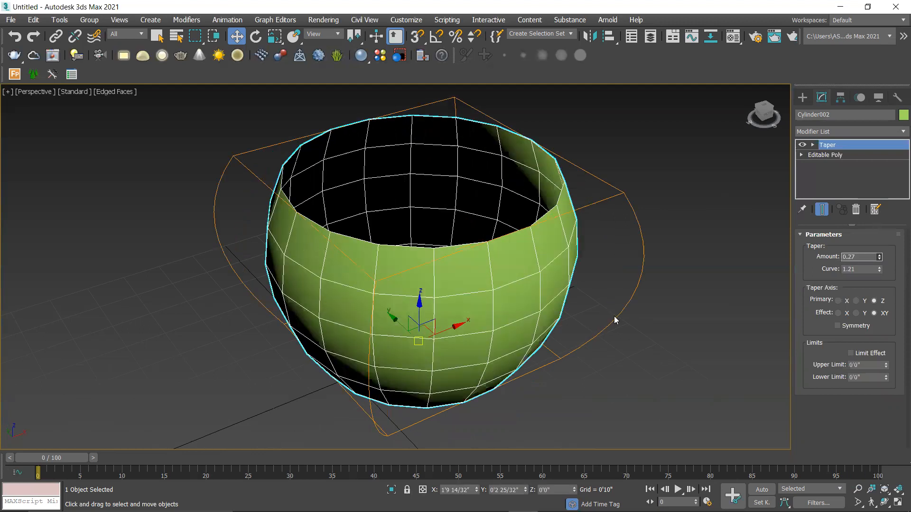
pyautogui.scroll(-3, 609, 319)
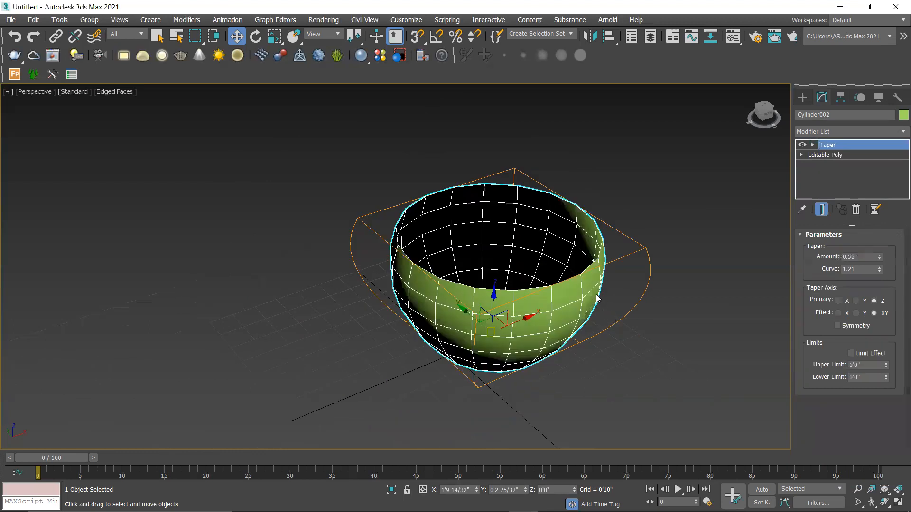
pyautogui.keyDown('alt'); pyautogui.moveTo(550, 269); pyautogui.dragTo(548, 253, button='middle'); pyautogui.keyUp('alt')
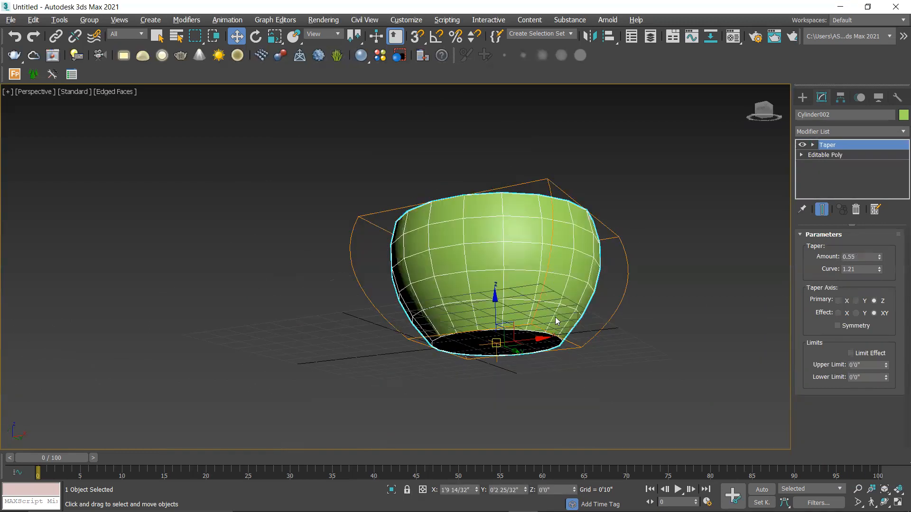
pyautogui.moveTo(610, 296)
pyautogui.keyDown('alt'); pyautogui.mouseDown(button='middle')
pyautogui.moveTo(636, 295)
pyautogui.moveTo(602, 293)
pyautogui.mouseUp(button='middle'); pyautogui.keyUp('alt')
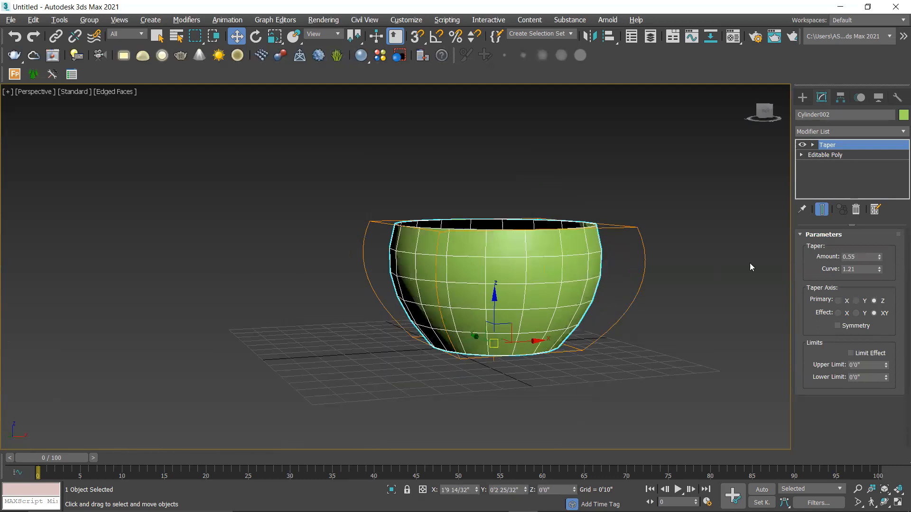
# Narrow the bowl's opening by setting the Taper's Amount to 0.28.
pyautogui.keyDown('alt'); pyautogui.moveTo(217, 208); pyautogui.dragTo(217, 210, button='middle'); pyautogui.keyUp('alt')
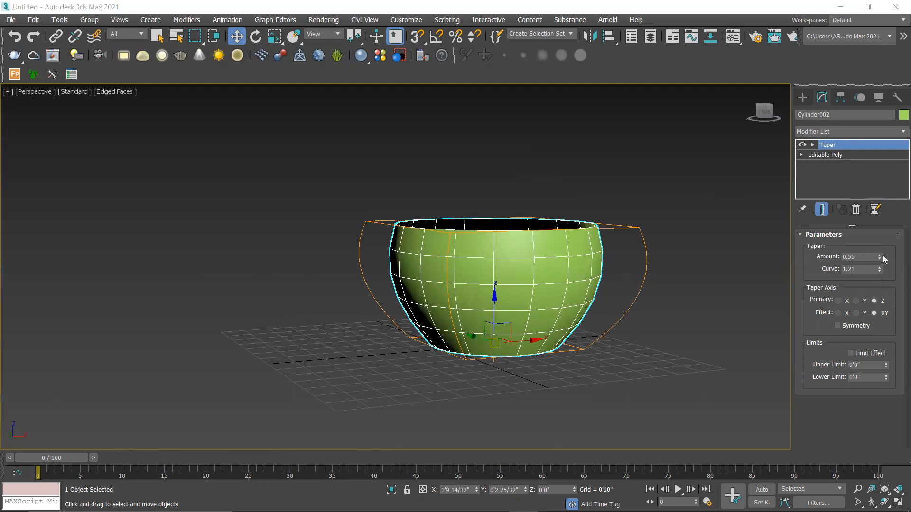
pyautogui.moveTo(880, 261); pyautogui.dragTo(880, 271)
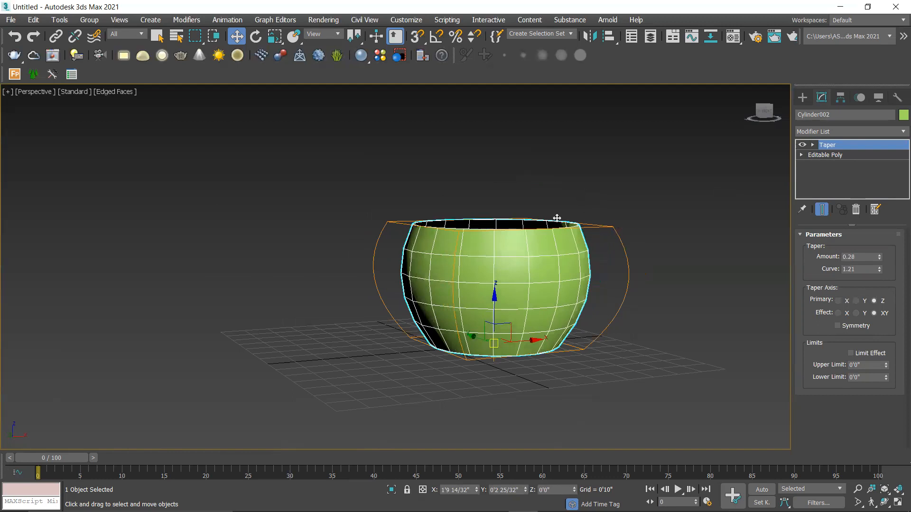
pyautogui.keyDown('alt'); pyautogui.moveTo(612, 221); pyautogui.dragTo(206, 186, button='middle'); pyautogui.keyUp('alt')
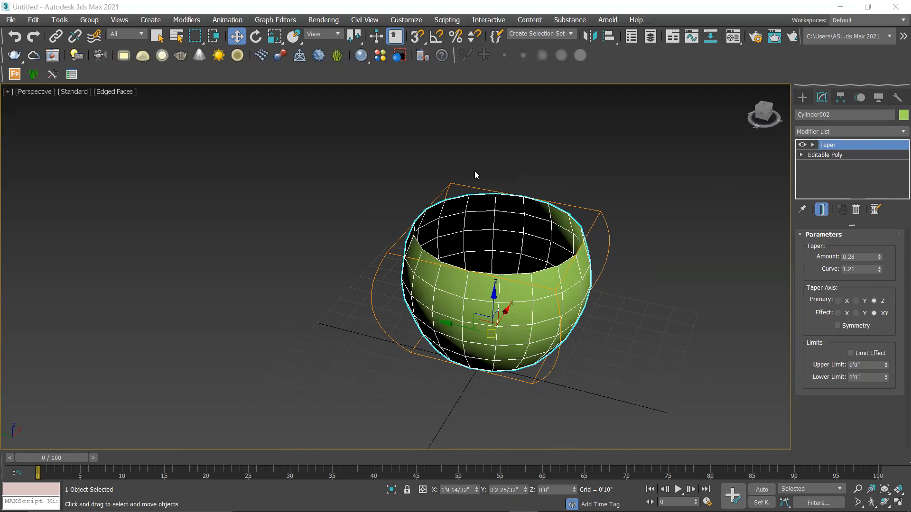
pyautogui.moveTo(527, 192)
pyautogui.keyDown('alt'); pyautogui.mouseDown(button='middle')
pyautogui.moveTo(579, 152)
pyautogui.moveTo(557, 177)
pyautogui.moveTo(593, 164)
pyautogui.mouseUp(button='middle'); pyautogui.keyUp('alt')
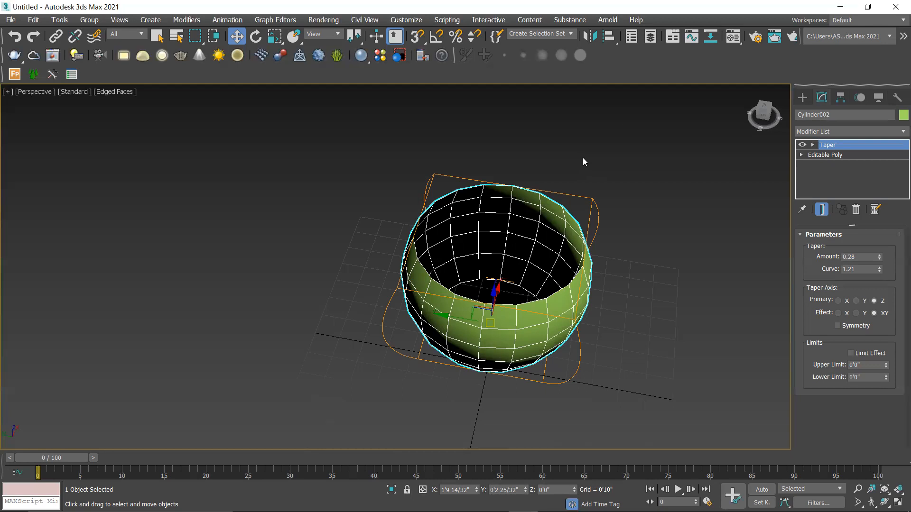
pyautogui.click(838, 133)
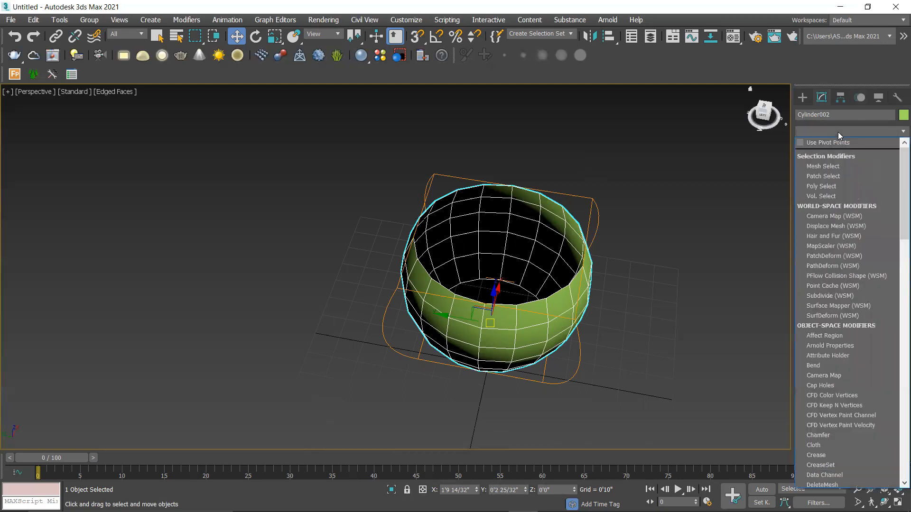
pyautogui.write('s')
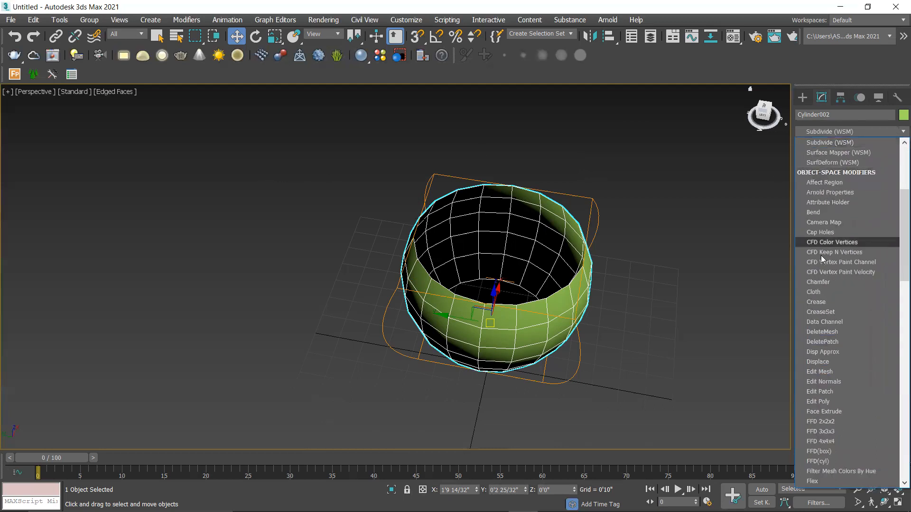
pyautogui.scroll(-6, 828, 341)
pyautogui.scroll(-6, 825, 368)
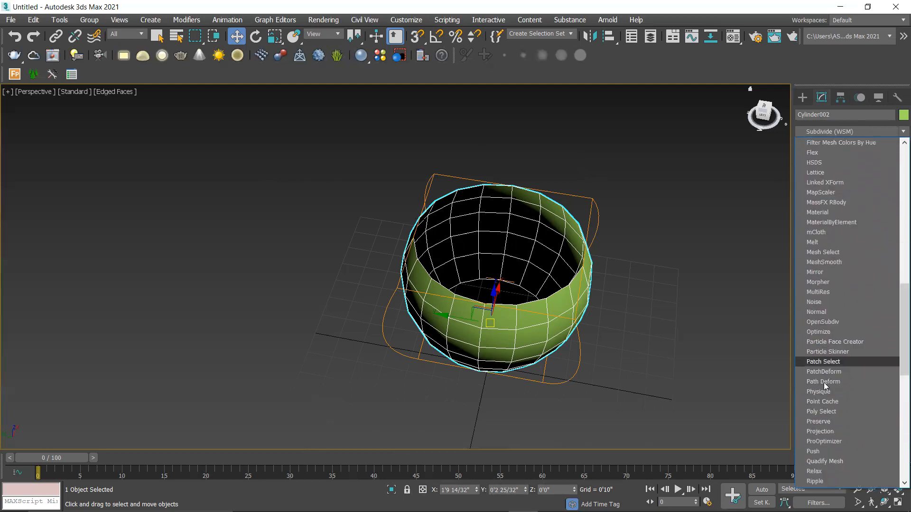
pyautogui.scroll(-5, 824, 393)
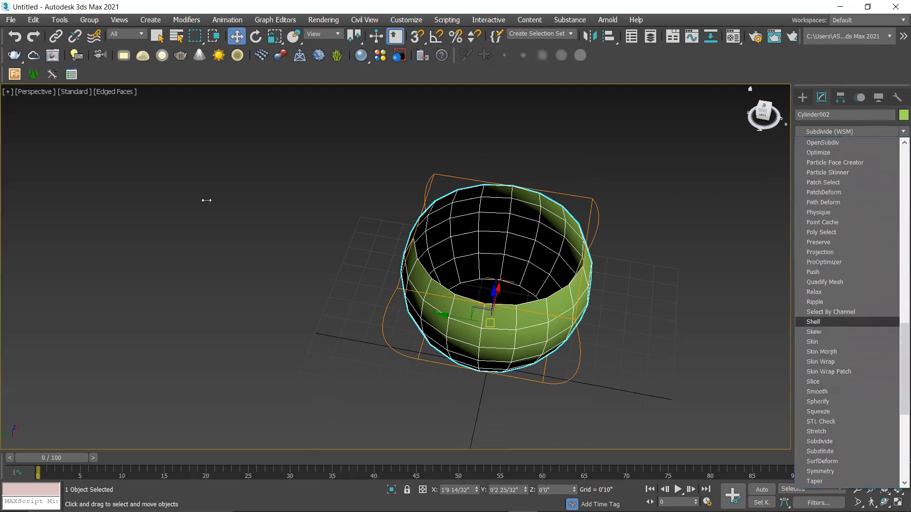
pyautogui.click(207, 201)
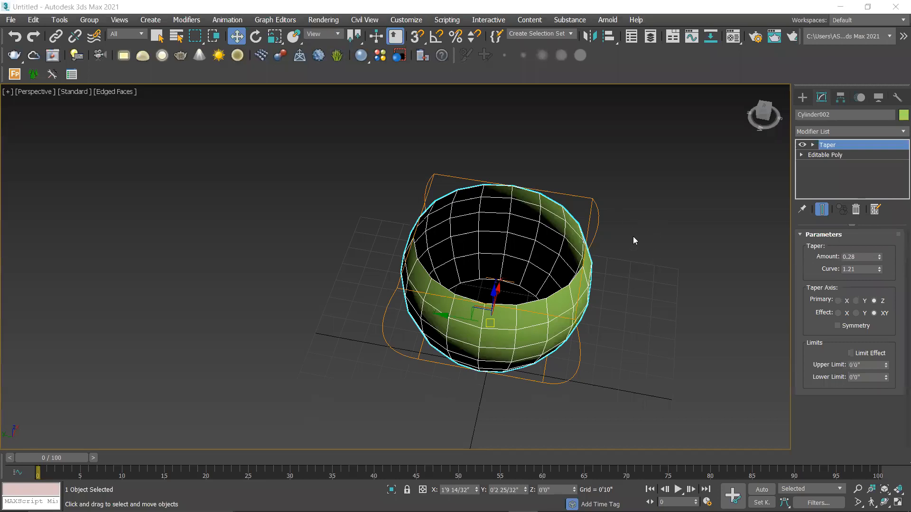
# Apply a Shell modifier on top of the Taper to give the bowl's walls thickness.
pyautogui.click(823, 132)
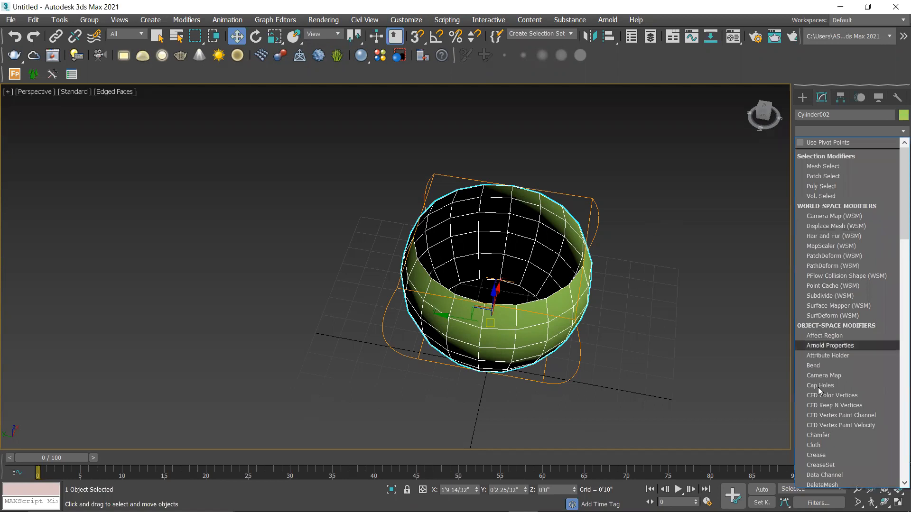
pyautogui.scroll(-20, 818, 385)
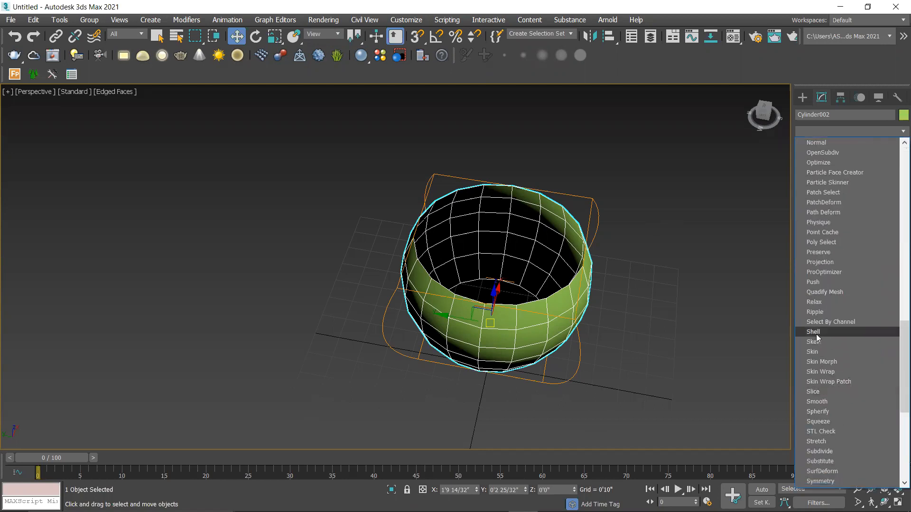
pyautogui.click(816, 333)
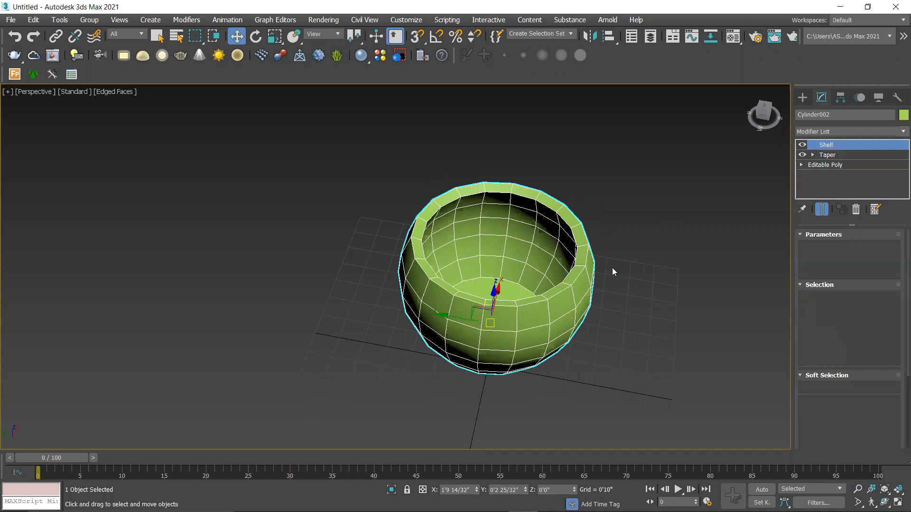
pyautogui.keyDown('alt'); pyautogui.moveTo(609, 304); pyautogui.dragTo(502, 243, button='middle'); pyautogui.keyUp('alt')
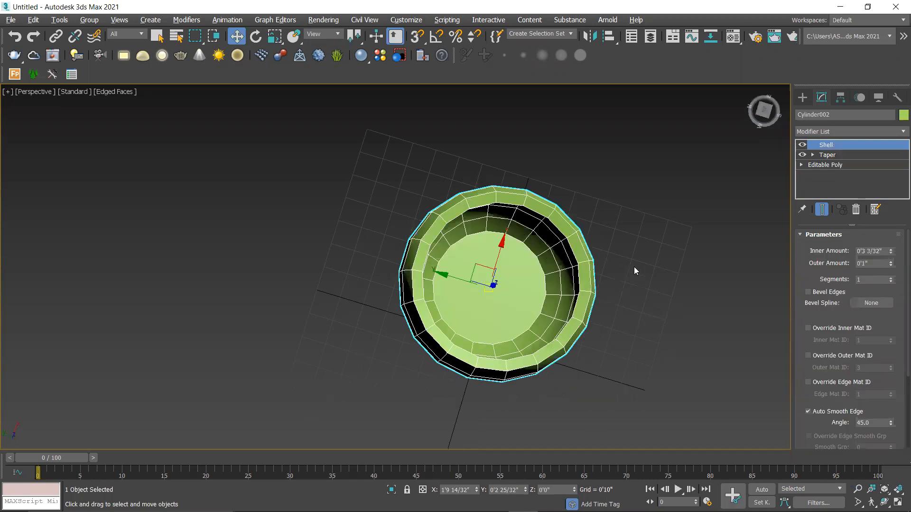
pyautogui.hotkey('shift', 'z')
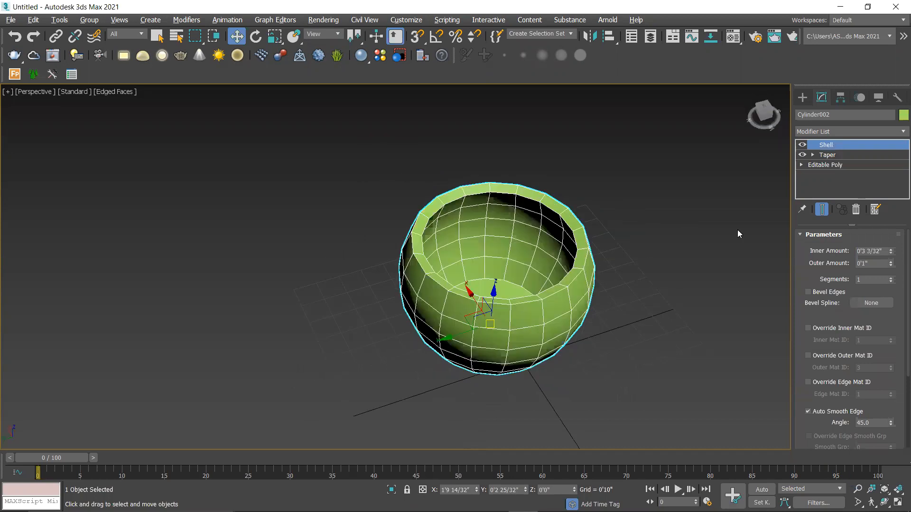
# Thin the bowl's wall by setting the Shell's Inner Amount to 0'1 25/32".
pyautogui.moveTo(890, 255); pyautogui.dragTo(890, 332)
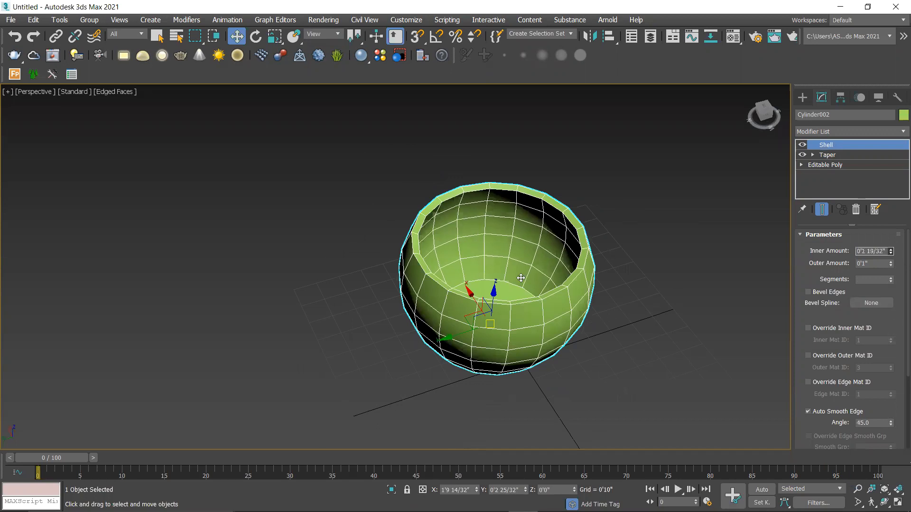
pyautogui.scroll(5, 520, 278)
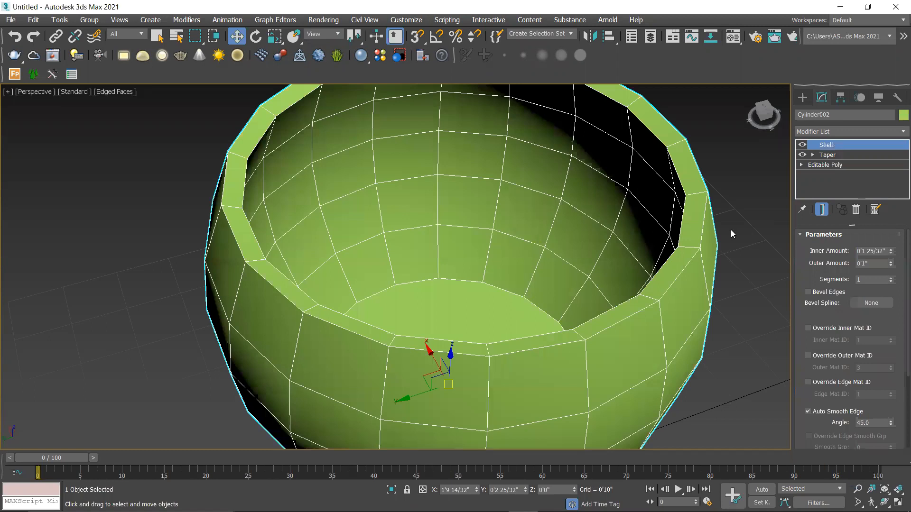
pyautogui.scroll(-3, 731, 232)
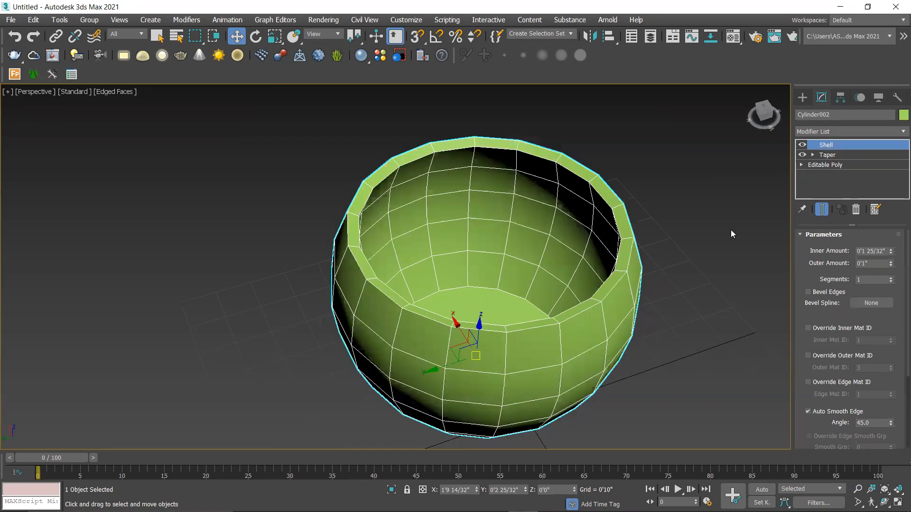
pyautogui.scroll(-3, 720, 246)
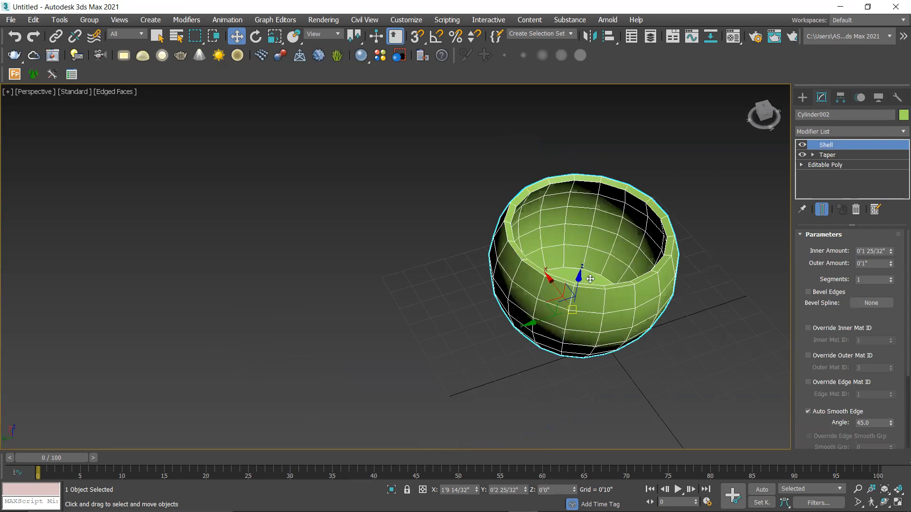
pyautogui.keyDown('alt'); pyautogui.moveTo(591, 280); pyautogui.dragTo(617, 261, button='middle'); pyautogui.keyUp('alt')
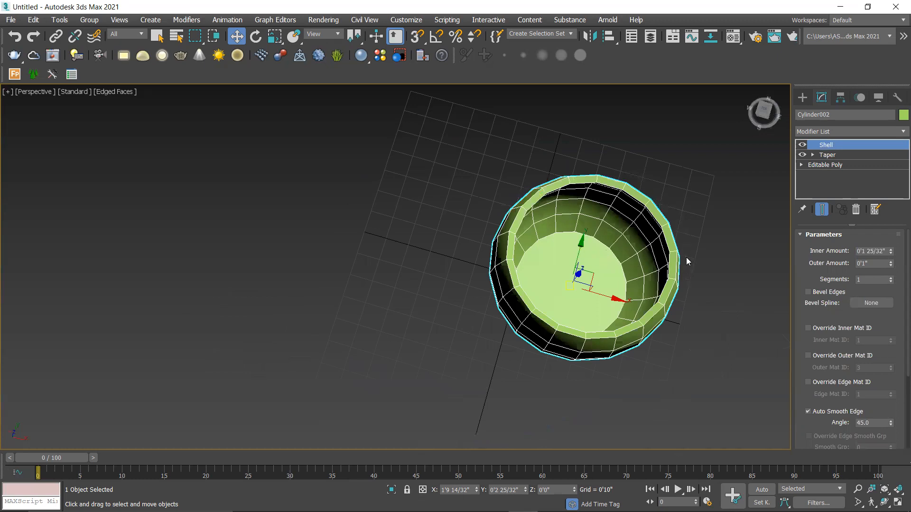
pyautogui.keyDown('alt'); pyautogui.moveTo(600, 236); pyautogui.dragTo(526, 232, button='middle'); pyautogui.keyUp('alt')
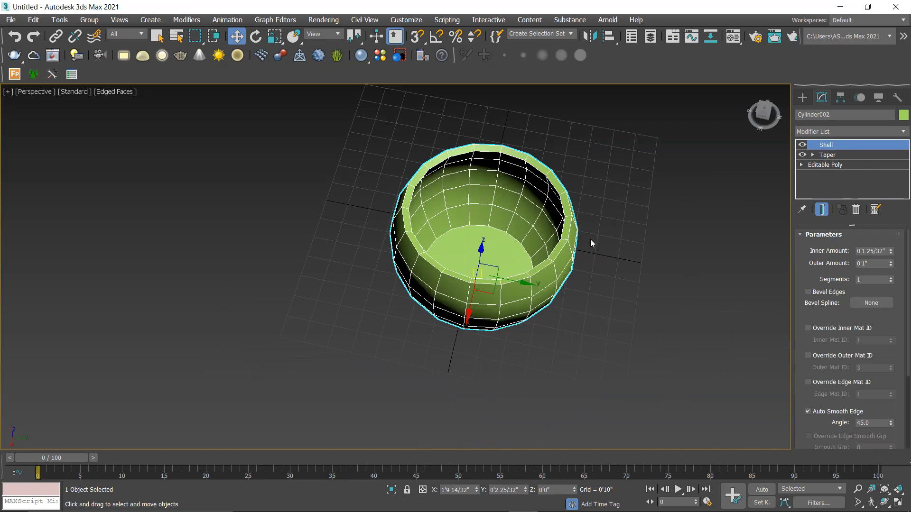
# Convert the shelled bowl to Editable Poly, collapsing its Taper and Shell modifiers.
pyautogui.rightClick(571, 237)
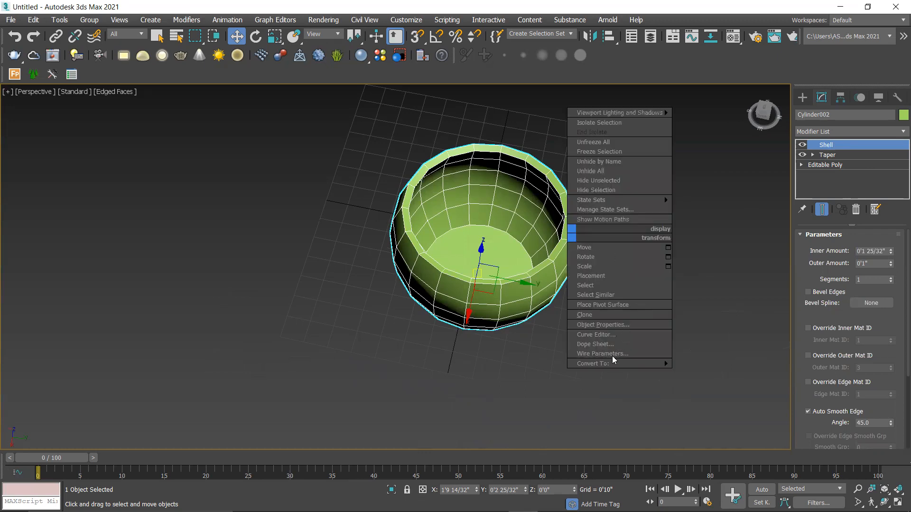
pyautogui.moveTo(616, 362)
pyautogui.click(693, 373)
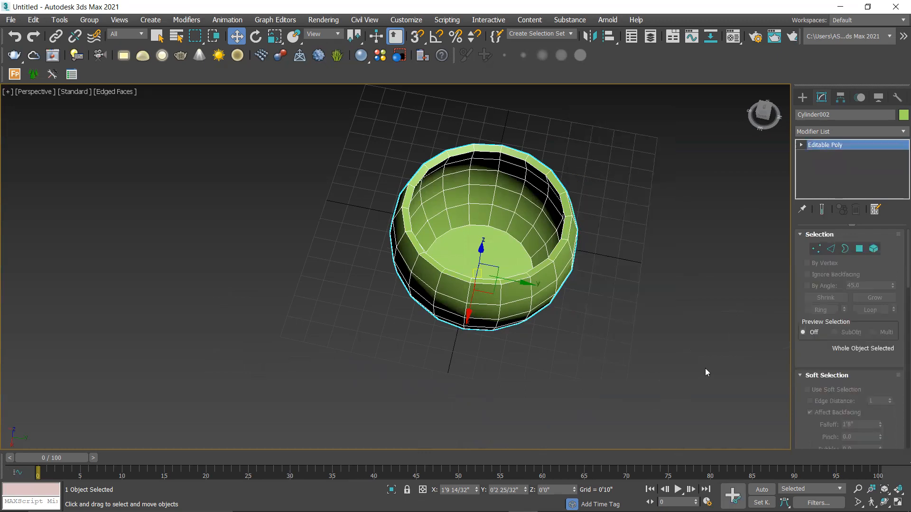
# Select the polygon on the bowl's inner floor and inset it by 0'2 3/32".
pyautogui.click(860, 250)
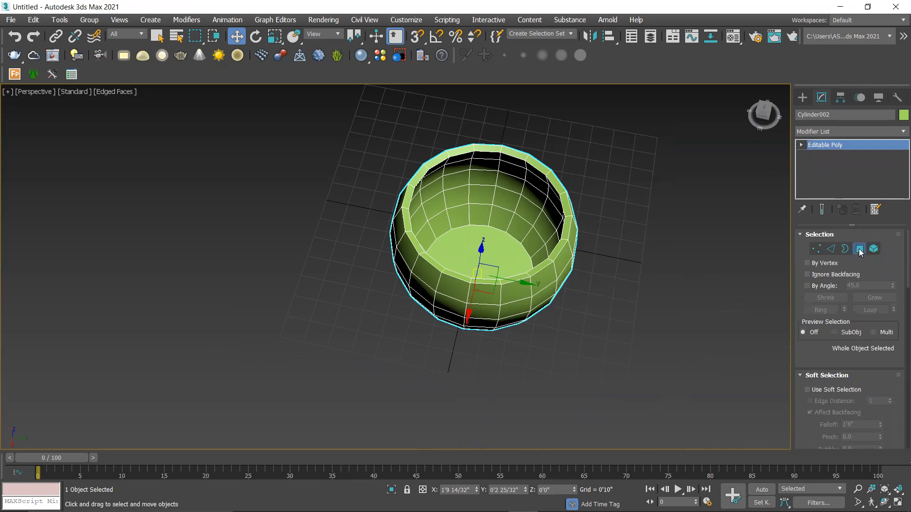
pyautogui.click(487, 251)
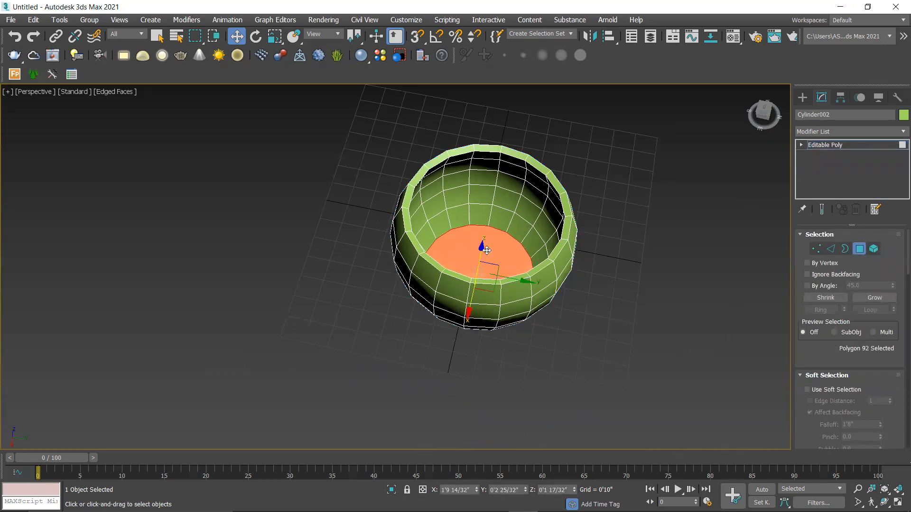
pyautogui.rightClick(487, 250)
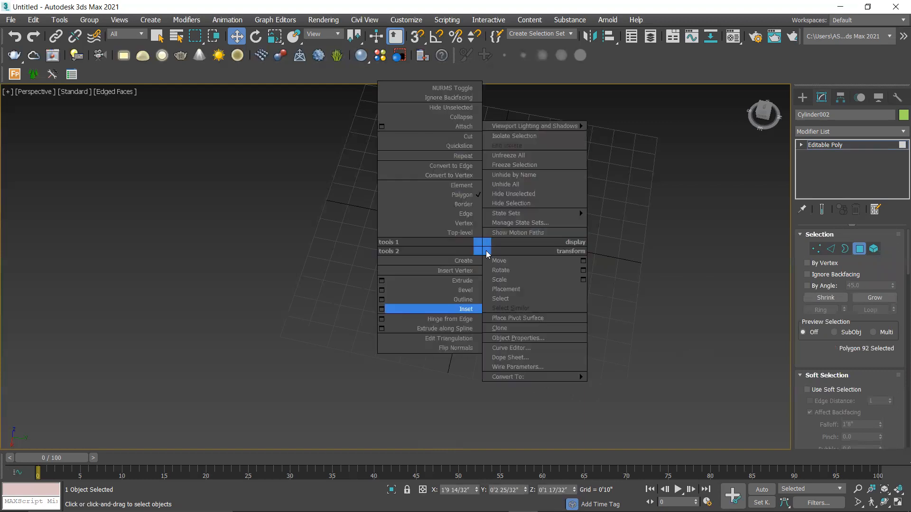
pyautogui.click(381, 309)
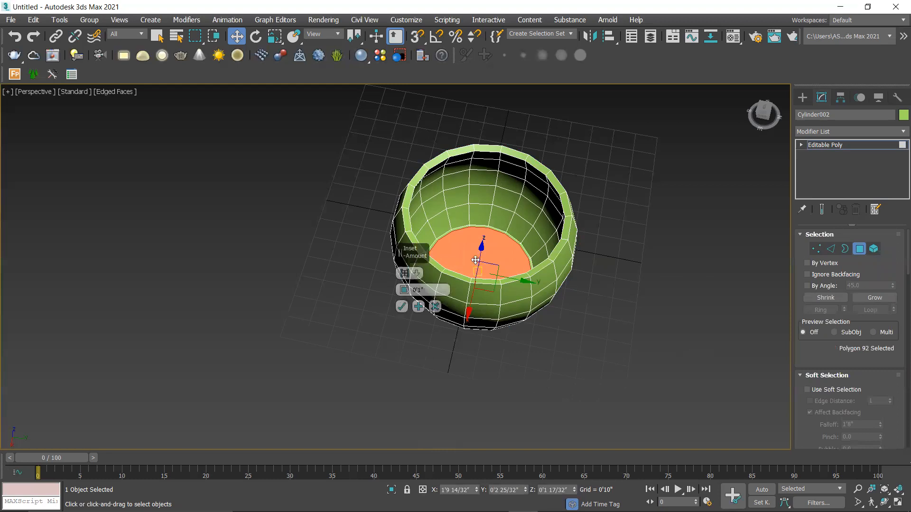
pyautogui.scroll(2, 466, 256)
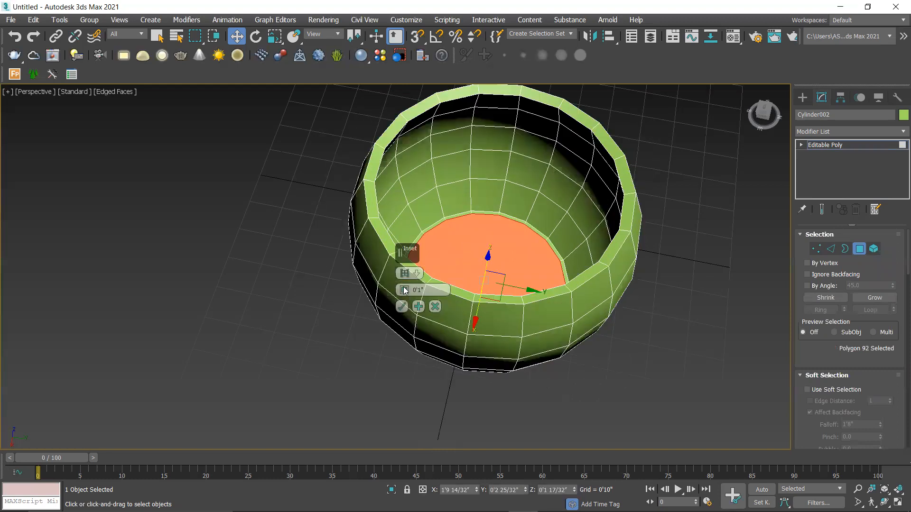
pyautogui.scroll(3, 404, 290)
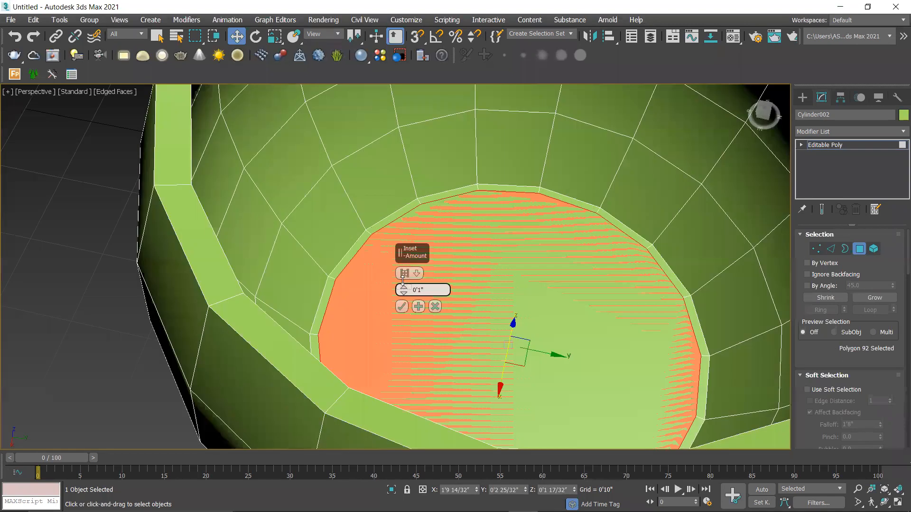
pyautogui.moveTo(402, 280); pyautogui.dragTo(437, 289)
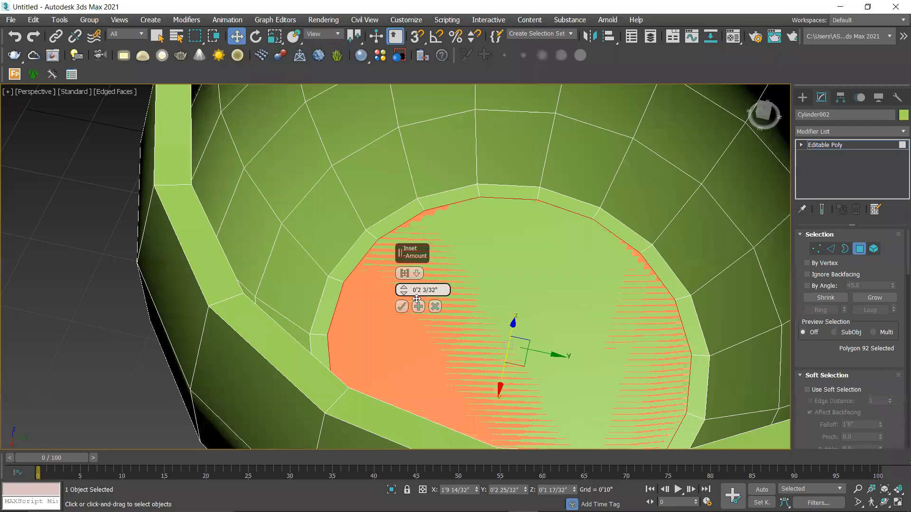
pyautogui.click(402, 307)
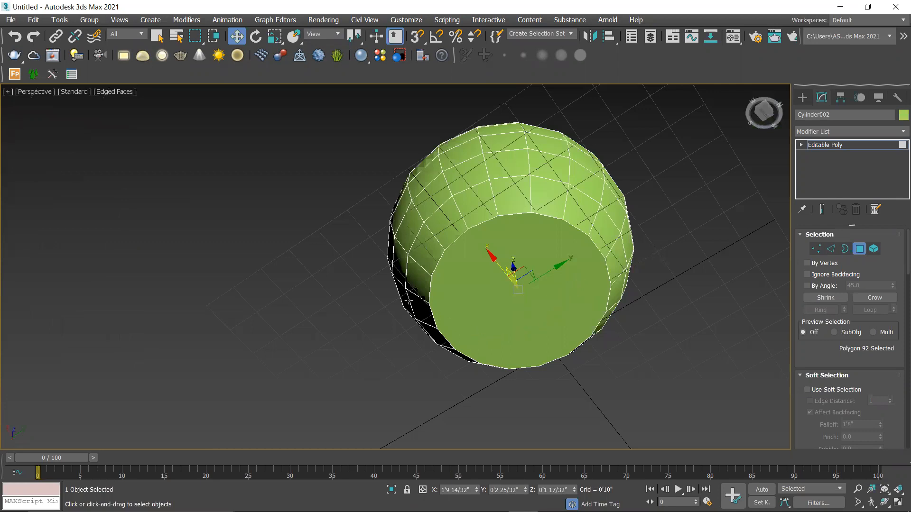
# Inset the polygon on the bowl's underside and check the inset rings inside and underneath.
pyautogui.hotkey('ctrl', 'z')
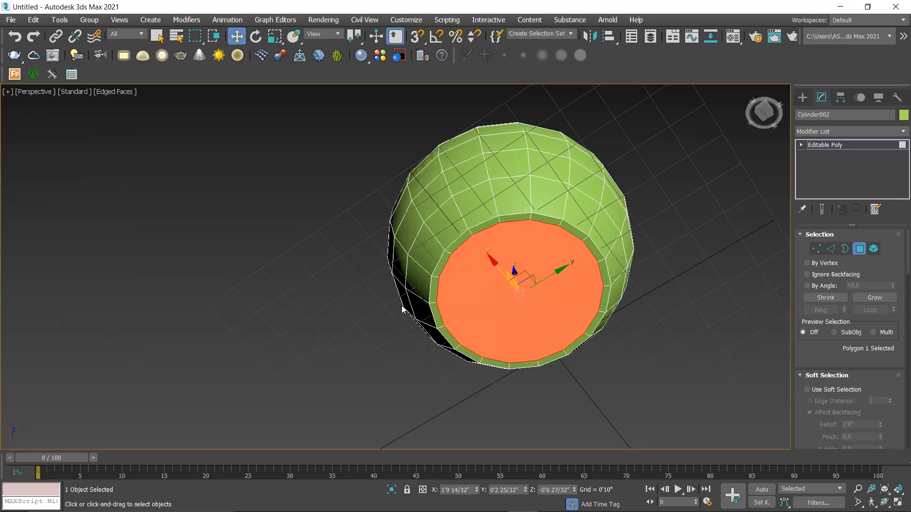
pyautogui.keyDown('alt'); pyautogui.moveTo(665, 201); pyautogui.dragTo(665, 206, button='middle'); pyautogui.keyUp('alt')
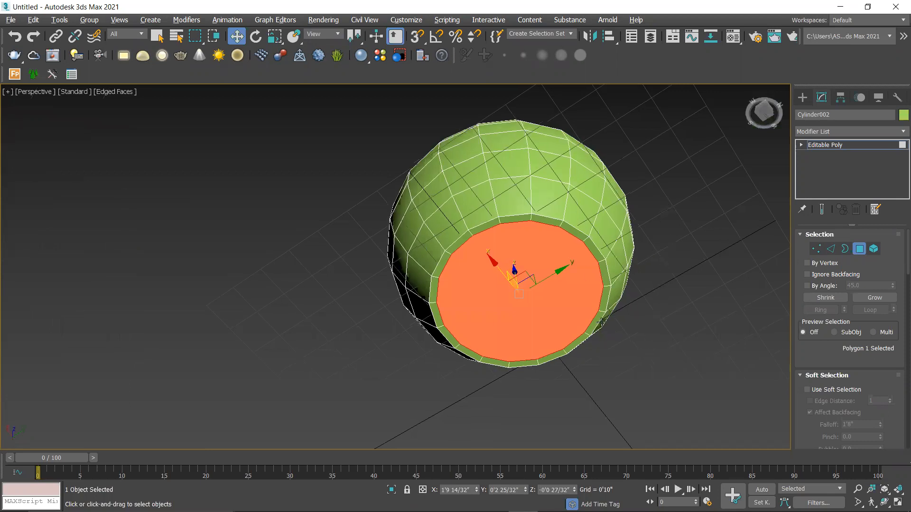
pyautogui.keyDown('alt'); pyautogui.moveTo(557, 205); pyautogui.dragTo(580, 254, button='middle'); pyautogui.keyUp('alt')
pyautogui.scroll(5, 580, 254)
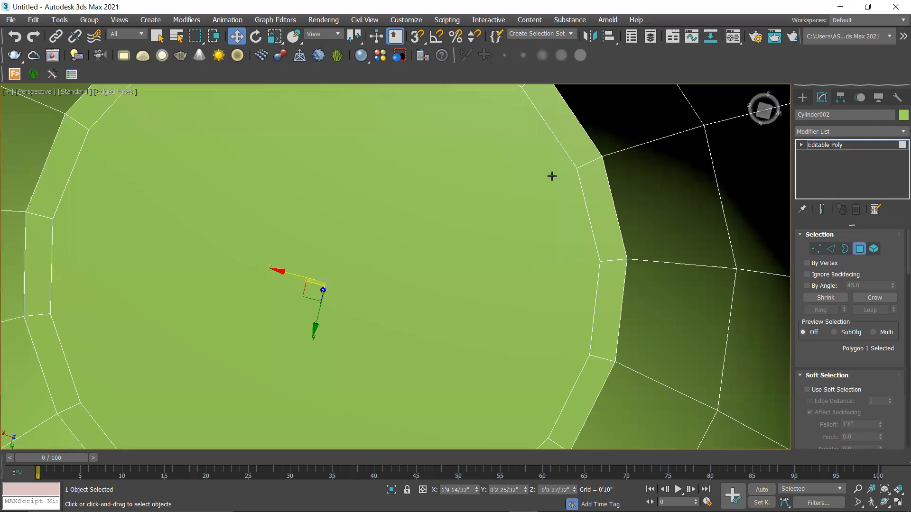
pyautogui.scroll(-4, 551, 177)
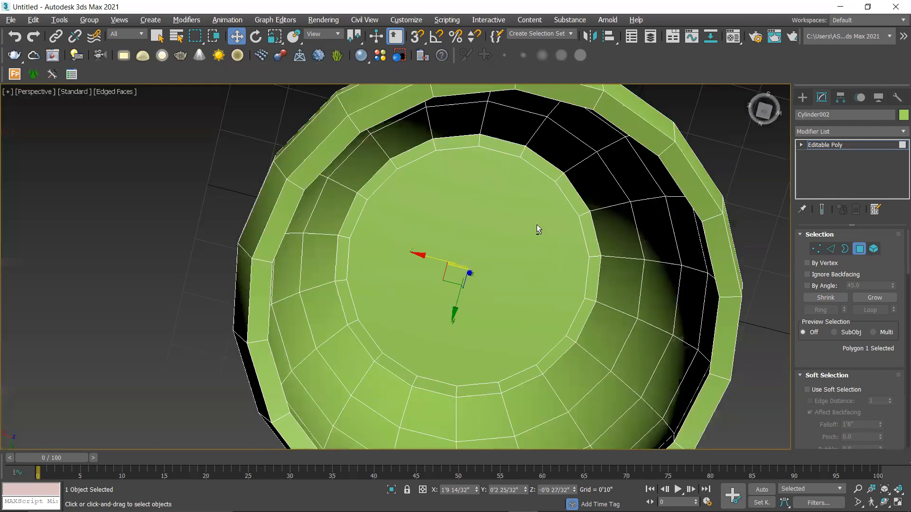
pyautogui.keyDown('alt'); pyautogui.moveTo(539, 186); pyautogui.dragTo(442, 244, button='middle'); pyautogui.keyUp('alt')
pyautogui.scroll(-5, 442, 244)
pyautogui.scroll(4, 442, 244)
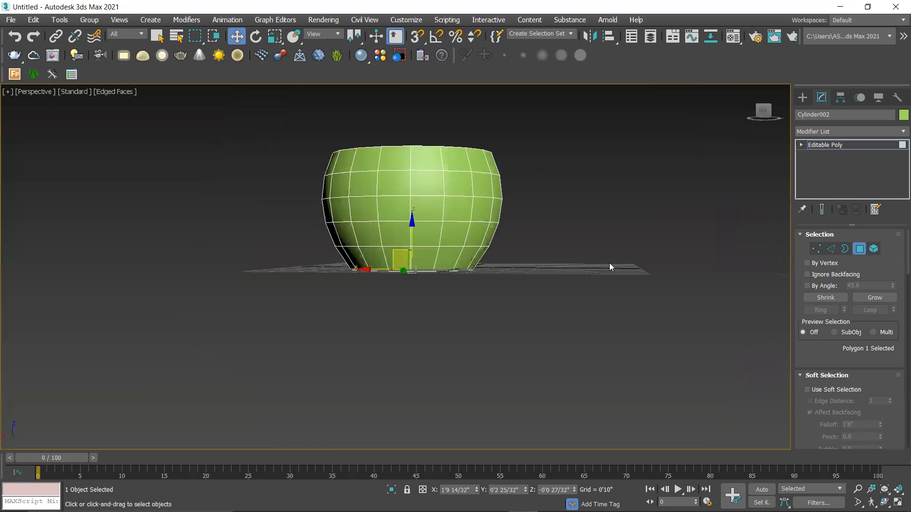
# Leave polygon editing and check the bowl's rim, wall and inner floor from several angles.
pyautogui.click(858, 249)
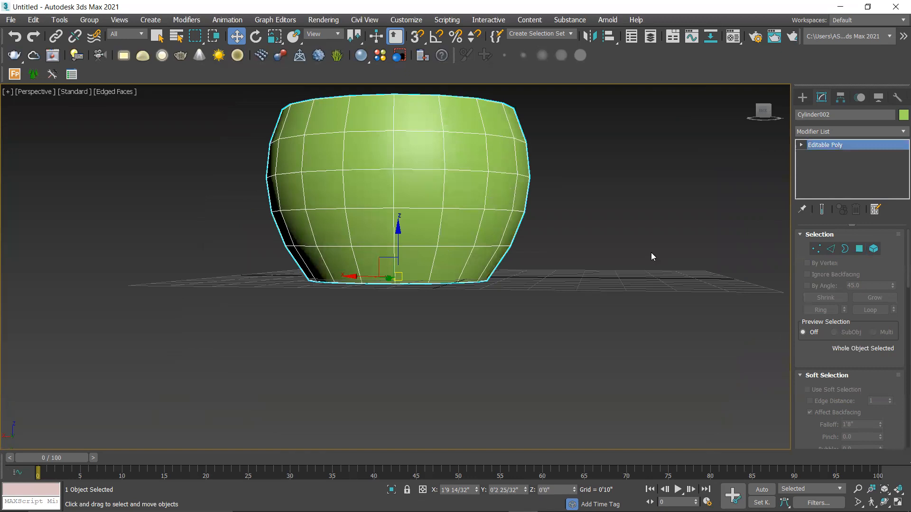
pyautogui.keyDown('alt'); pyautogui.moveTo(620, 209); pyautogui.dragTo(616, 258, button='middle'); pyautogui.keyUp('alt')
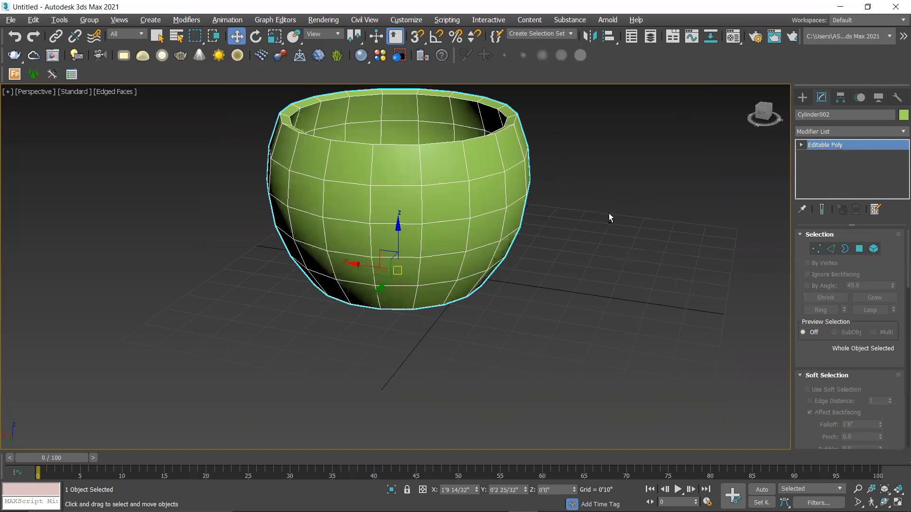
pyautogui.keyDown('alt'); pyautogui.moveTo(577, 256); pyautogui.dragTo(599, 267, button='middle'); pyautogui.keyUp('alt')
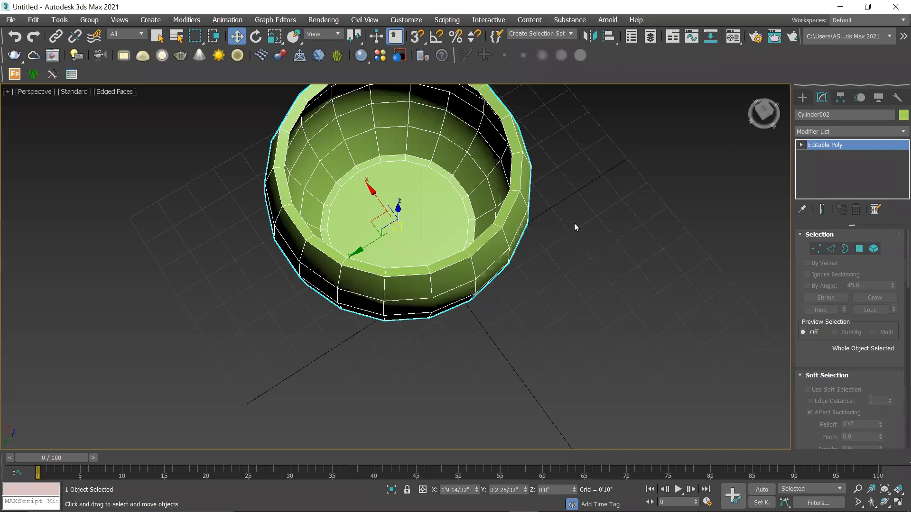
pyautogui.keyDown('alt'); pyautogui.moveTo(583, 238); pyautogui.dragTo(529, 216, button='middle'); pyautogui.keyUp('alt')
pyautogui.scroll(-3, 529, 216)
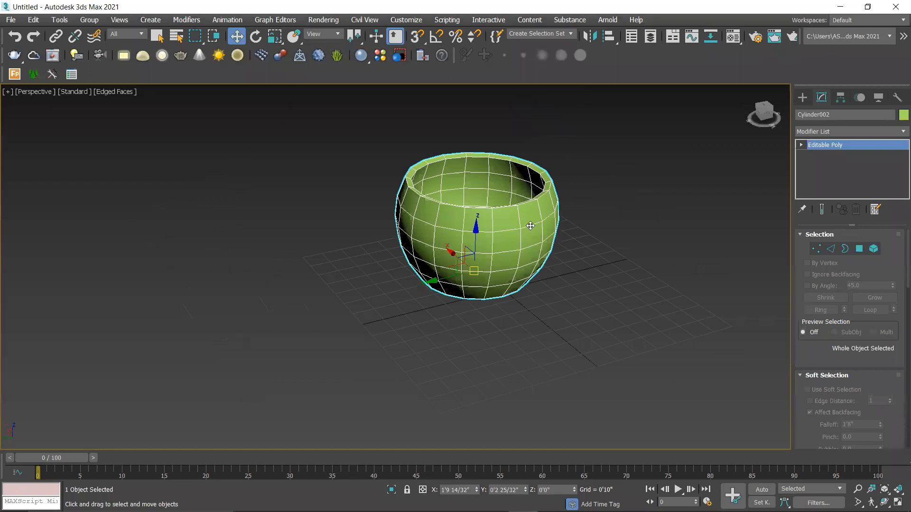
# In the Front view, draw an open six-point spline line for the handle, from the bowl's upper side around to its lower side.
pyautogui.press('f')
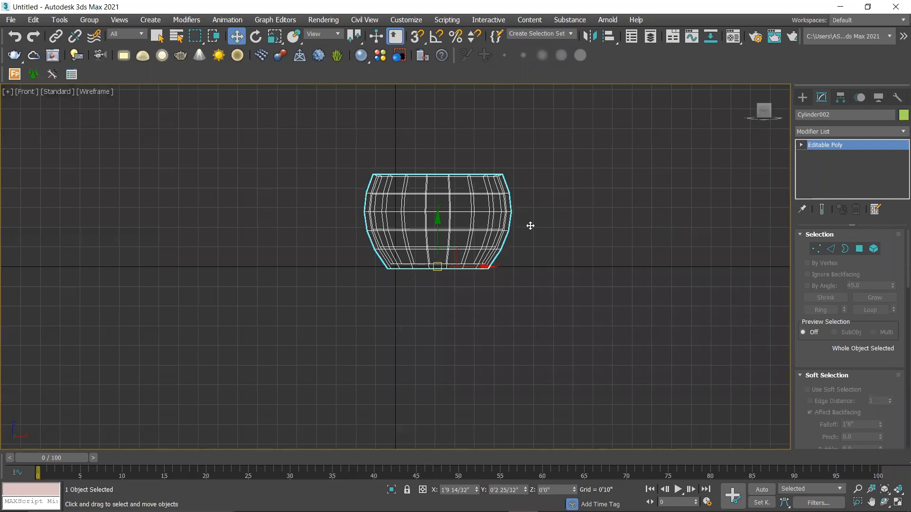
pyautogui.click(804, 95)
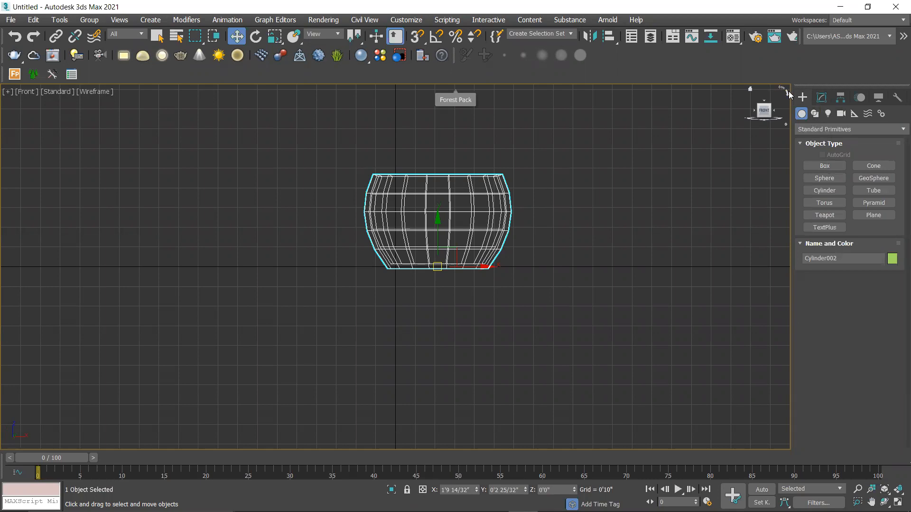
pyautogui.click(813, 114)
pyautogui.click(825, 175)
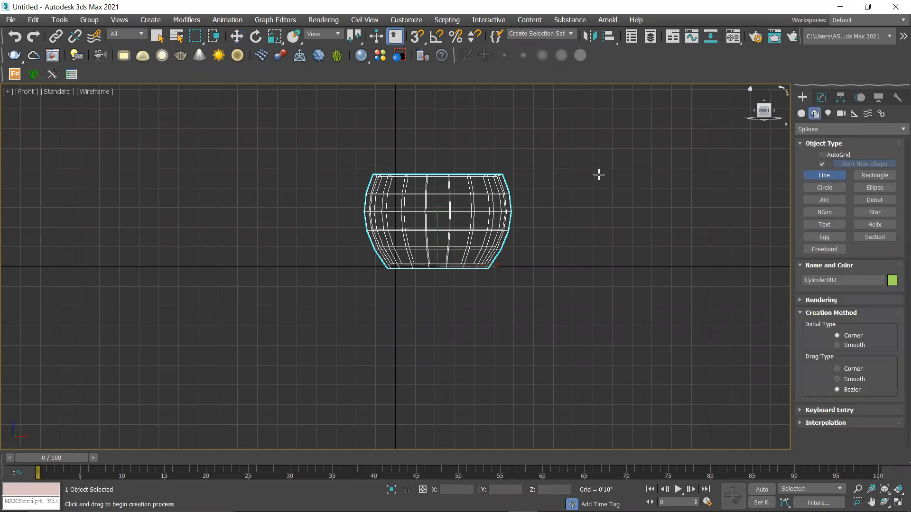
pyautogui.scroll(2, 497, 209)
pyautogui.scroll(2, 525, 190)
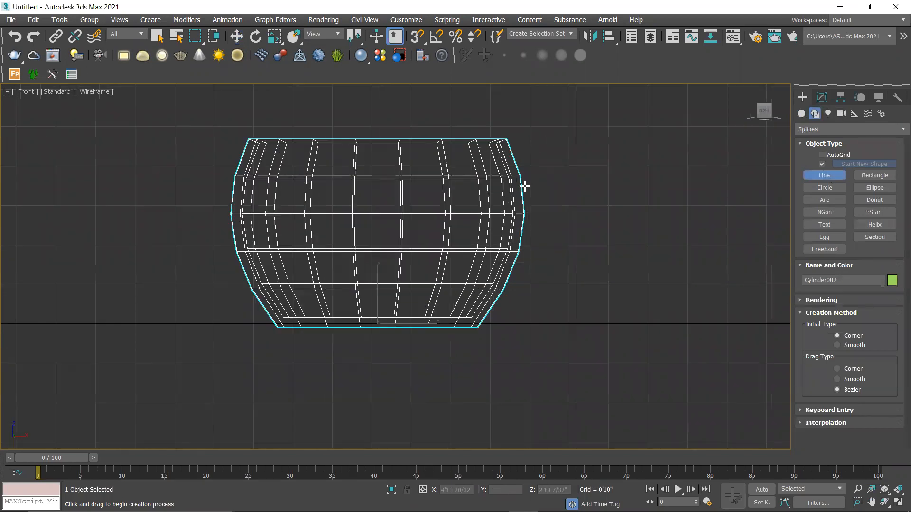
pyautogui.click(523, 190)
pyautogui.click(552, 157)
pyautogui.click(599, 160)
pyautogui.rightClick(602, 165)
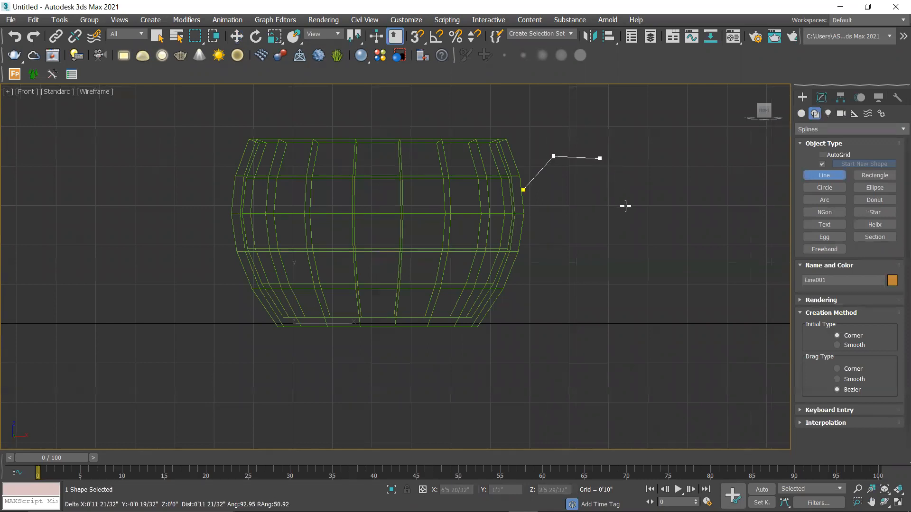
pyautogui.click(592, 267)
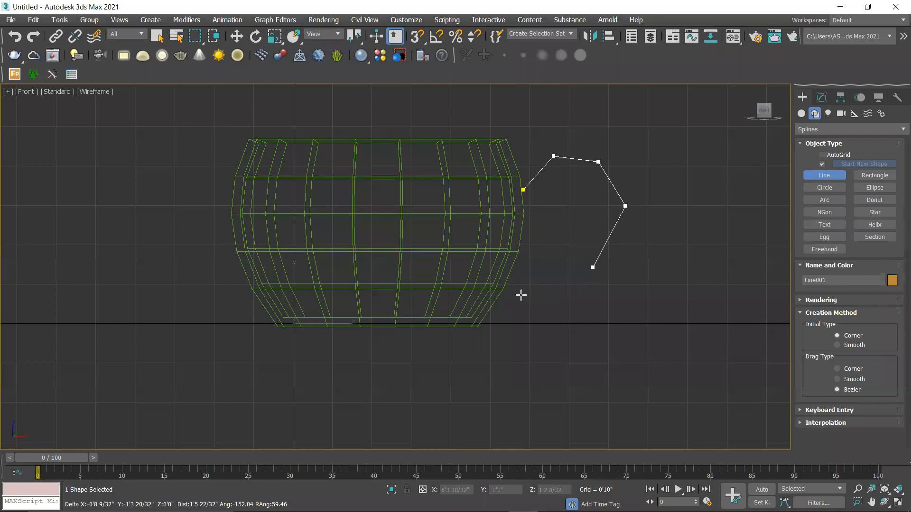
pyautogui.click(497, 303)
pyautogui.rightClick(547, 305)
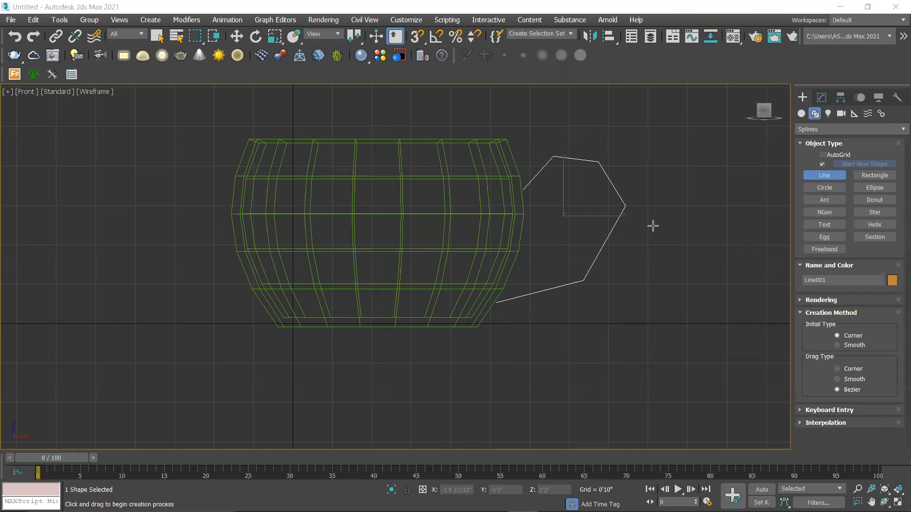
# Rotate the bowl about 7.5 degrees around its vertical axis to align its side polygons with the handle line.
pyautogui.press('w')
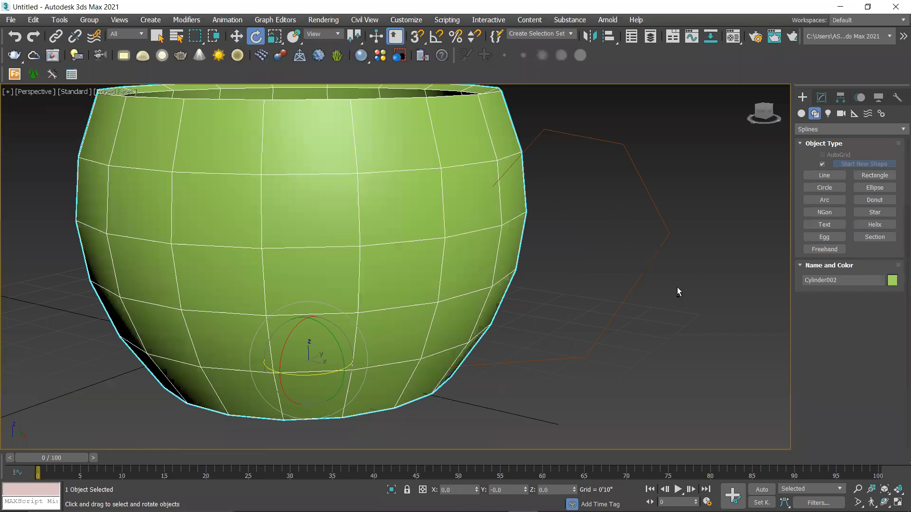
pyautogui.keyDown('alt'); pyautogui.moveTo(645, 285); pyautogui.dragTo(678, 286, button='middle'); pyautogui.keyUp('alt')
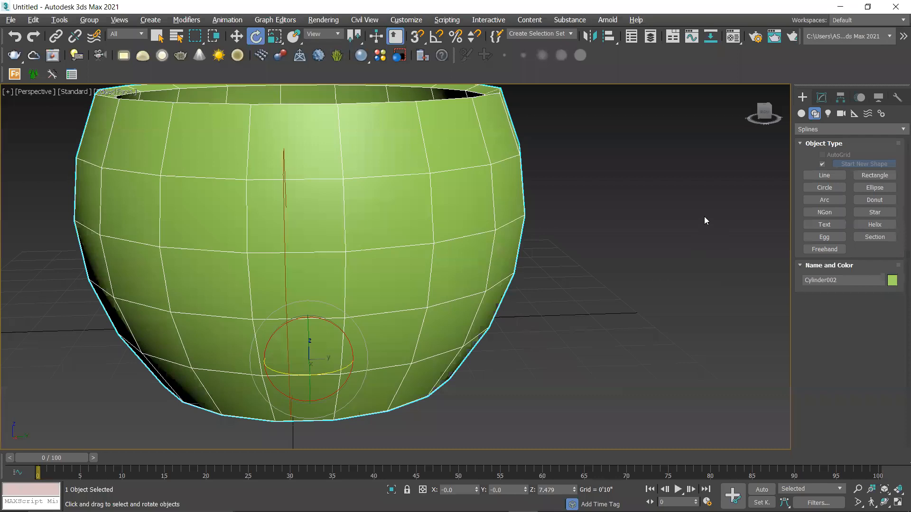
pyautogui.hotkey('shift', 'z')
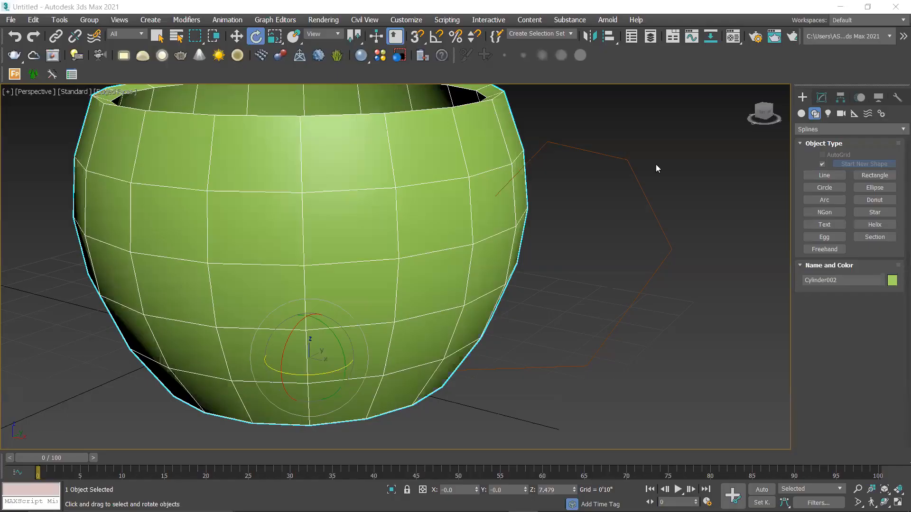
# Chamfer the four middle vertices of the handle line in the Front view to smooth its corners.
pyautogui.click(616, 158)
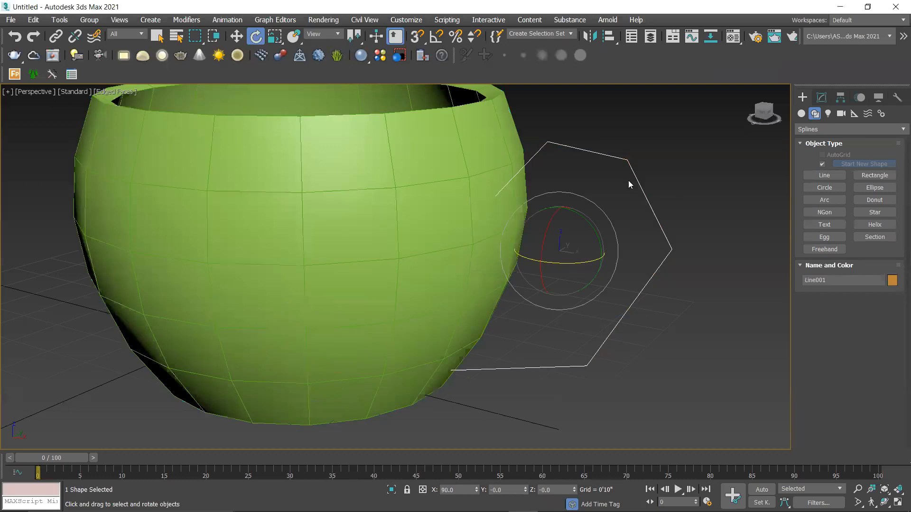
pyautogui.press('f')
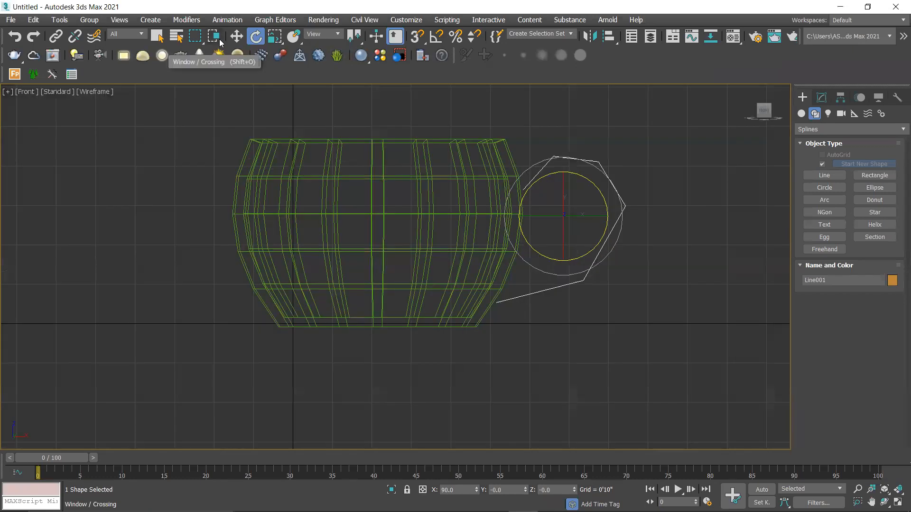
pyautogui.click(824, 98)
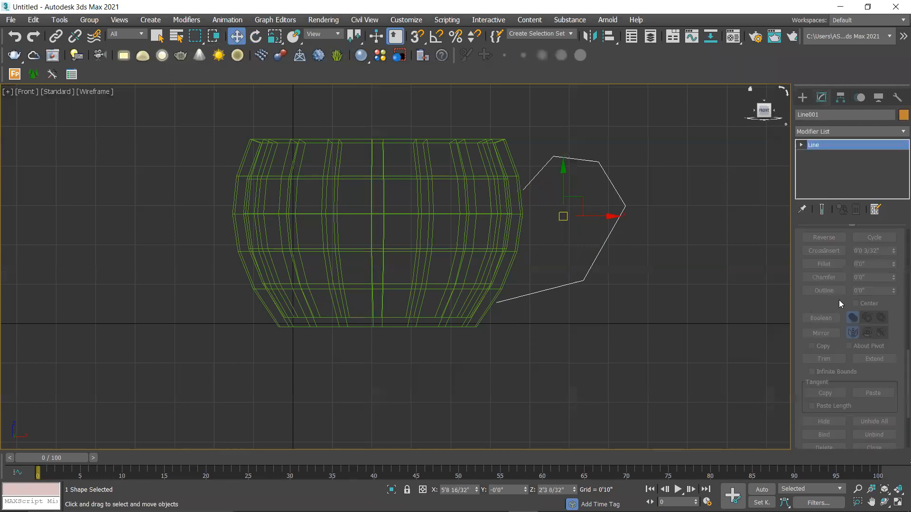
pyautogui.scroll(8, 835, 270)
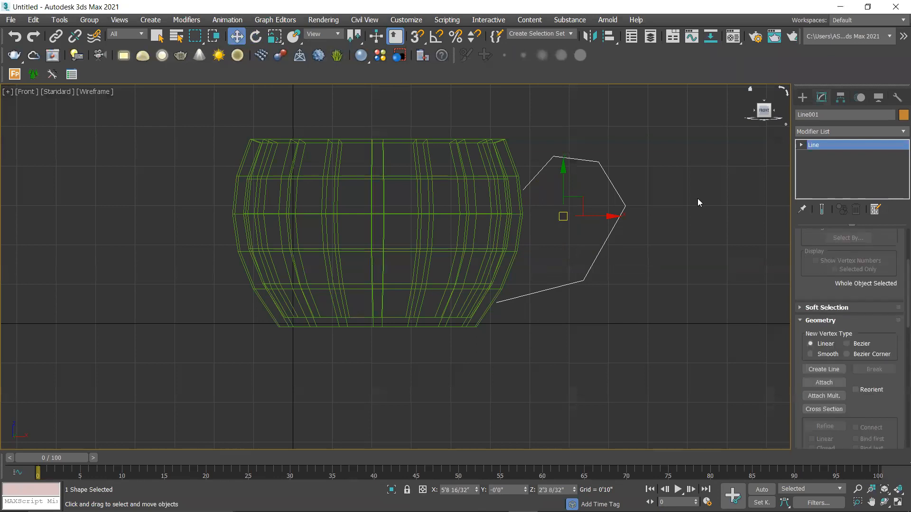
pyautogui.press('1')
pyautogui.moveTo(544, 141); pyautogui.dragTo(580, 168)
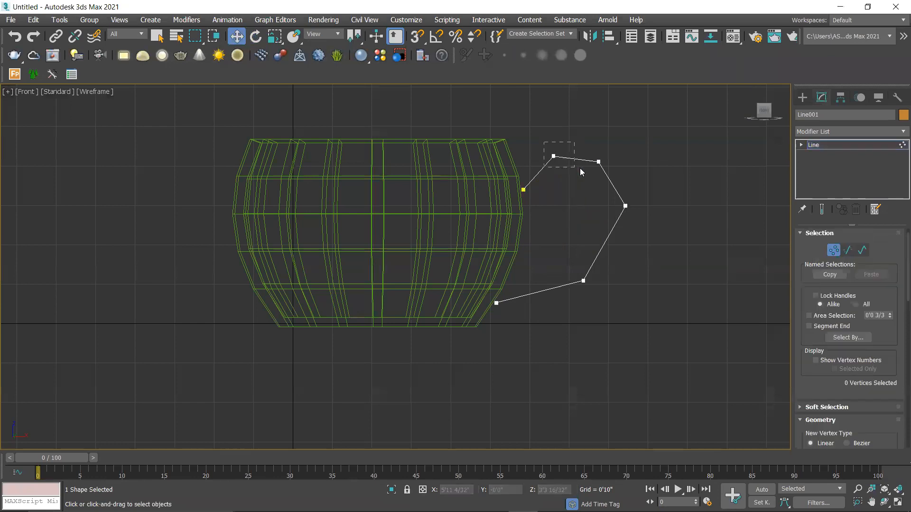
pyautogui.moveTo(677, 304); pyautogui.dragTo(679, 360)
pyautogui.scroll(-4, 829, 328)
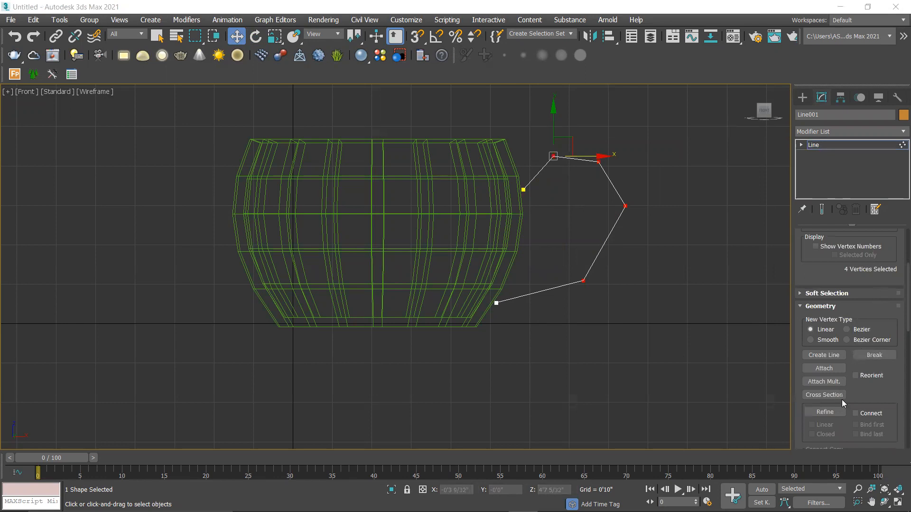
pyautogui.scroll(-5, 841, 411)
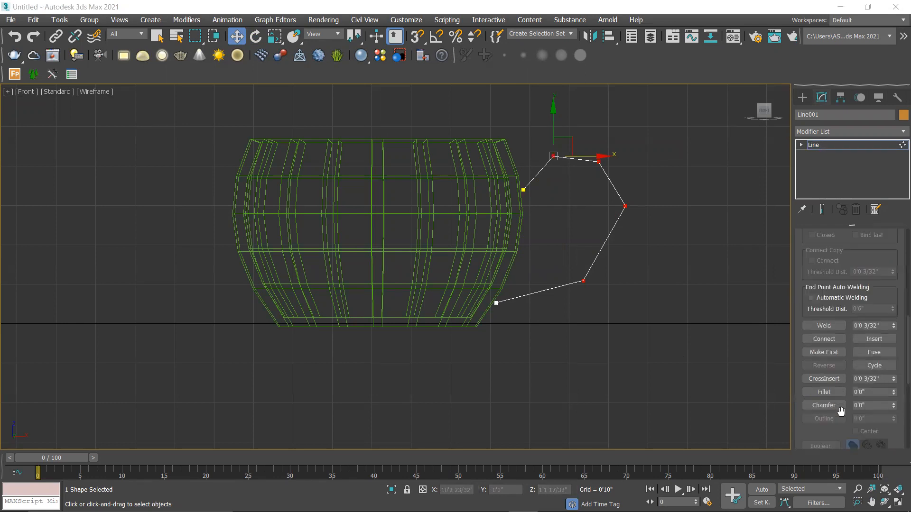
pyautogui.click(827, 406)
pyautogui.click(828, 405)
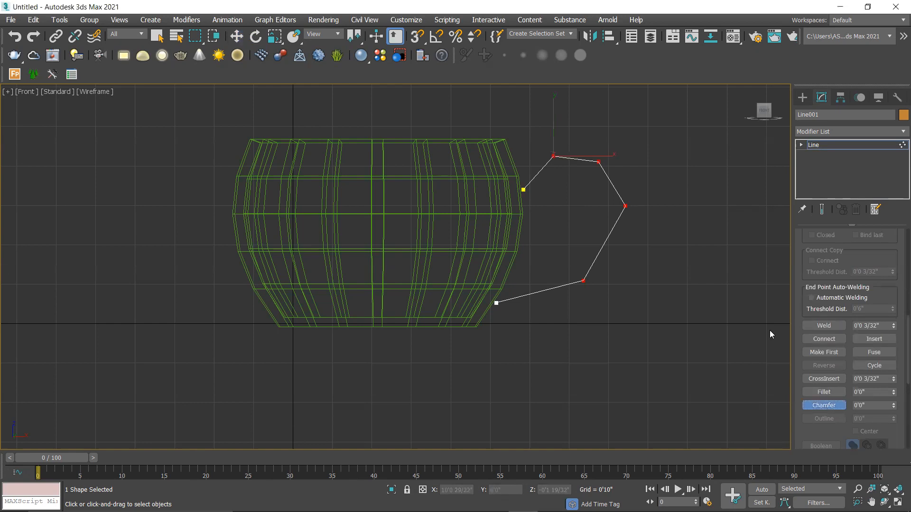
pyautogui.moveTo(601, 156); pyautogui.dragTo(604, 126)
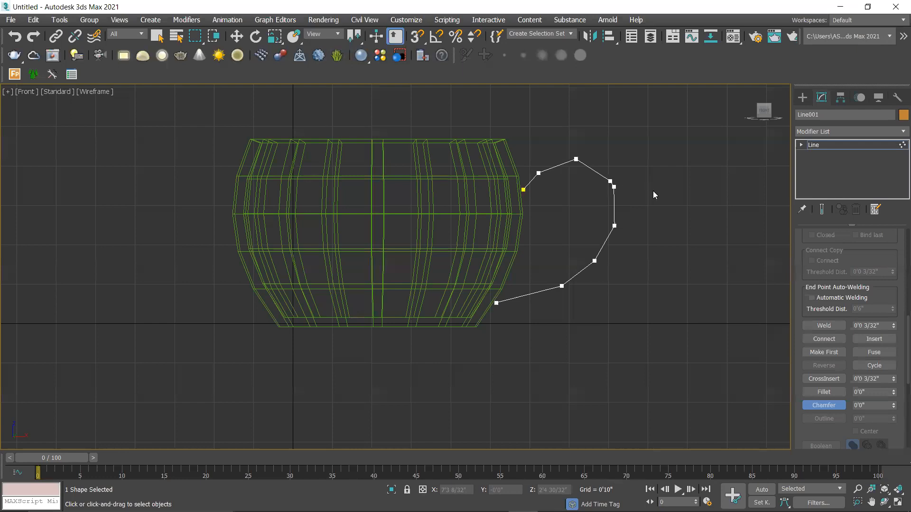
# Extrude the bowl's side polygon at the line's upper end along the handle spline.
pyautogui.press('p')
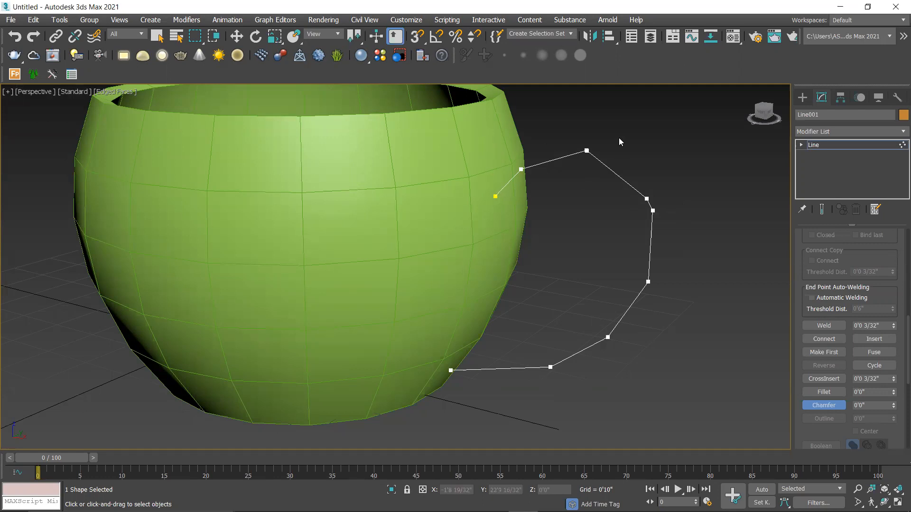
pyautogui.scroll(5, 743, 221)
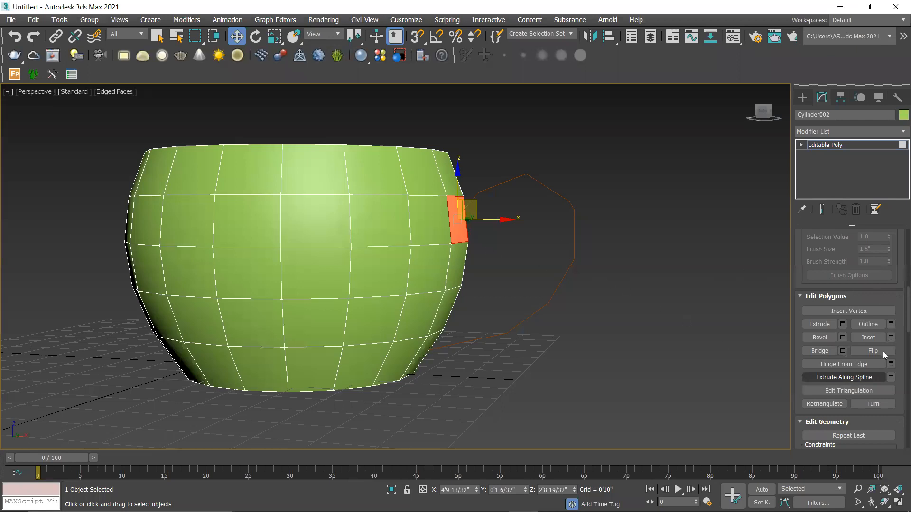
pyautogui.click(857, 379)
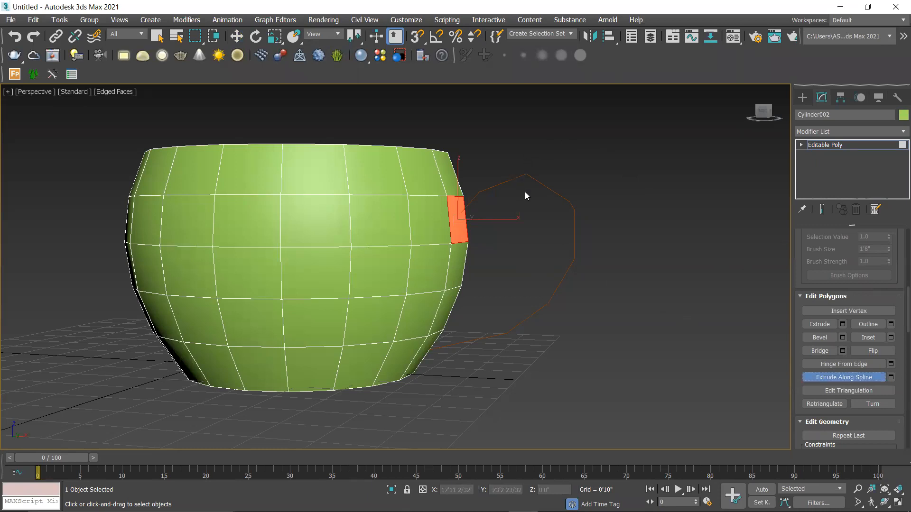
pyautogui.click(551, 188)
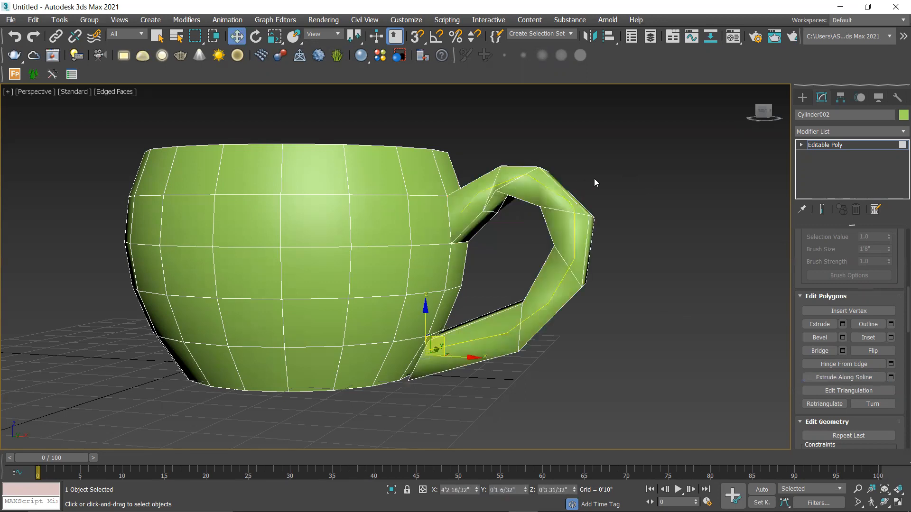
# Bridge the handle's lower end polygon to the facing bowl polygon near the base and check the joint from underneath.
pyautogui.scroll(5, 621, 188)
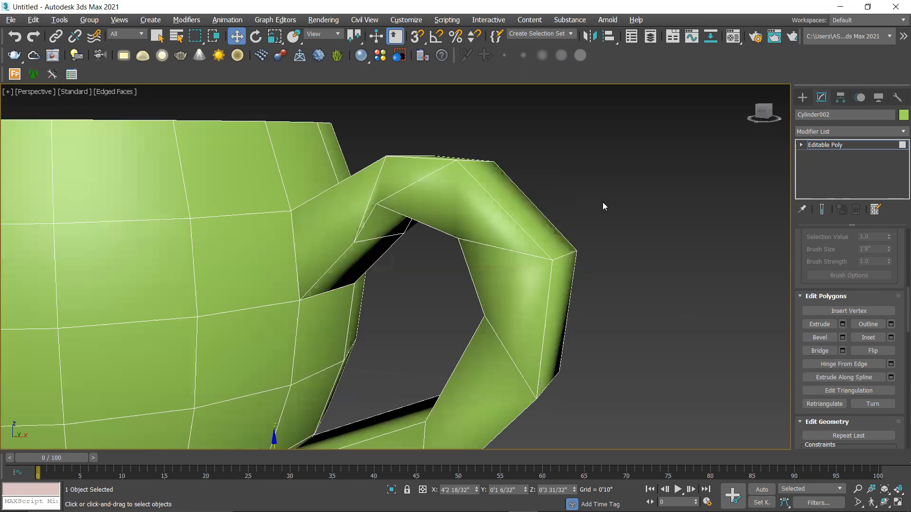
pyautogui.scroll(-5, 612, 216)
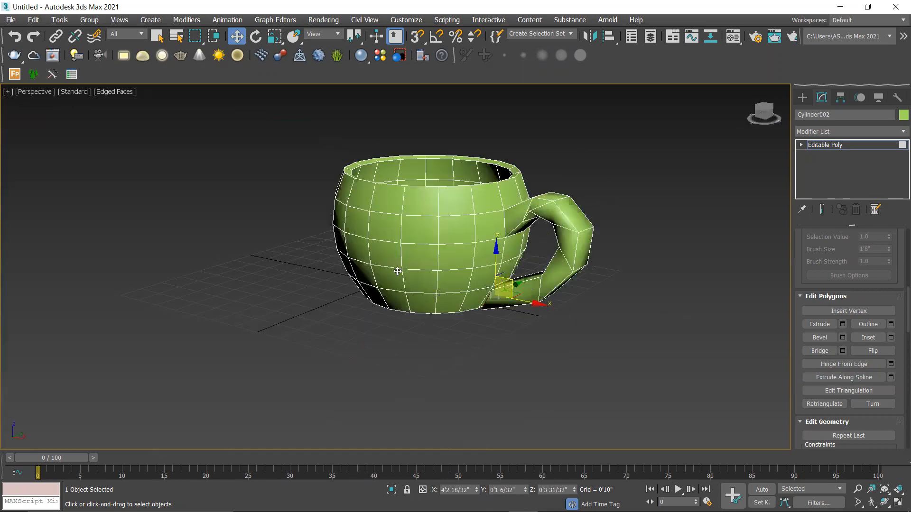
pyautogui.scroll(8, 490, 296)
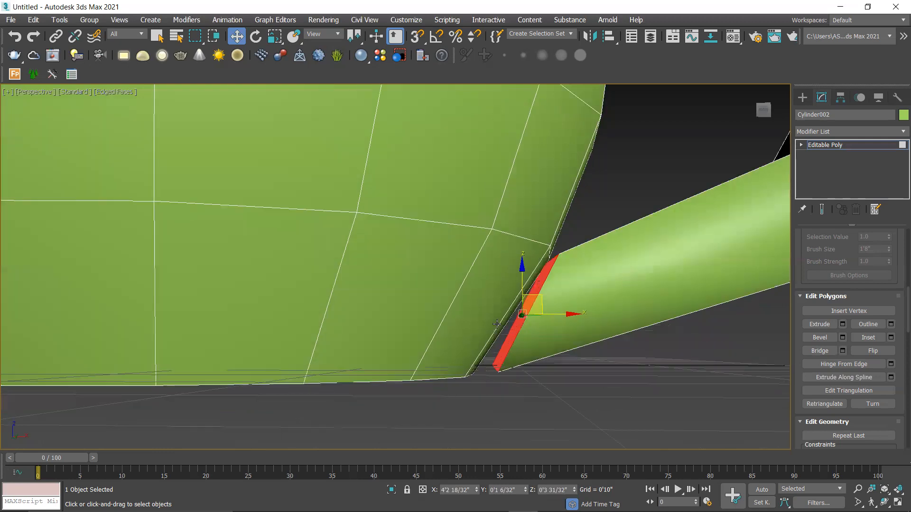
pyautogui.keyDown('alt'); pyautogui.moveTo(505, 333); pyautogui.dragTo(493, 333, button='middle'); pyautogui.keyUp('alt')
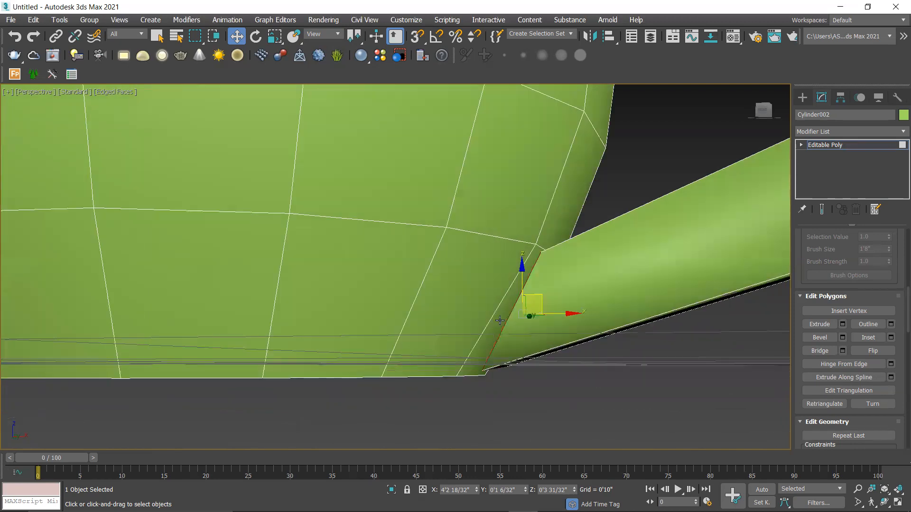
pyautogui.keyDown('ctrl'); pyautogui.click(500, 321); pyautogui.keyUp('ctrl')
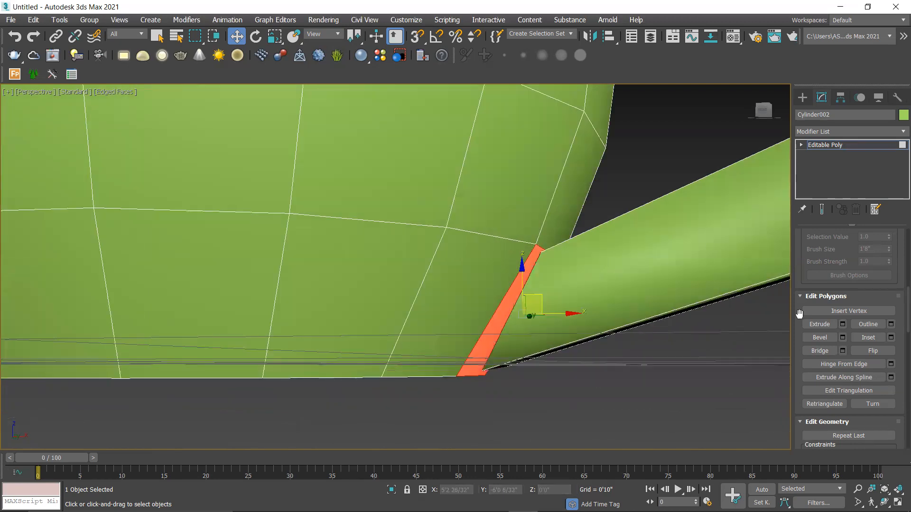
pyautogui.click(814, 350)
pyautogui.scroll(3, 469, 378)
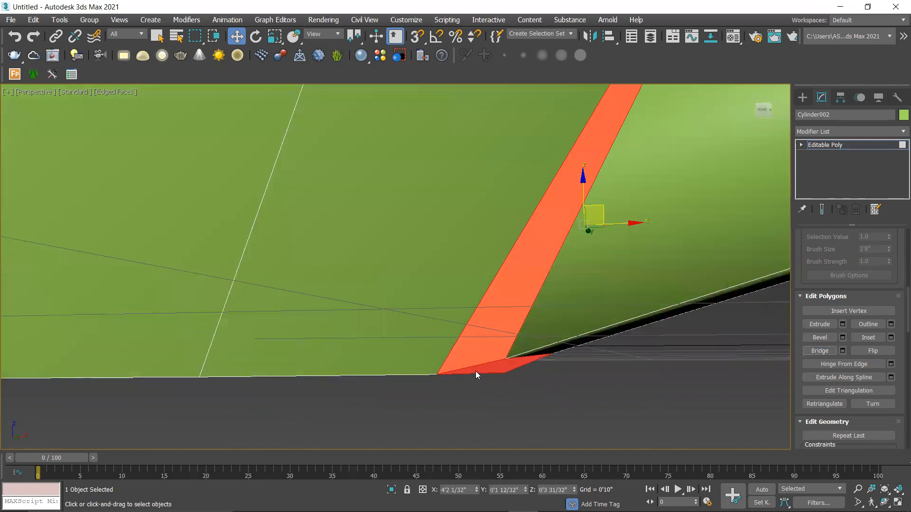
pyautogui.scroll(-3, 475, 371)
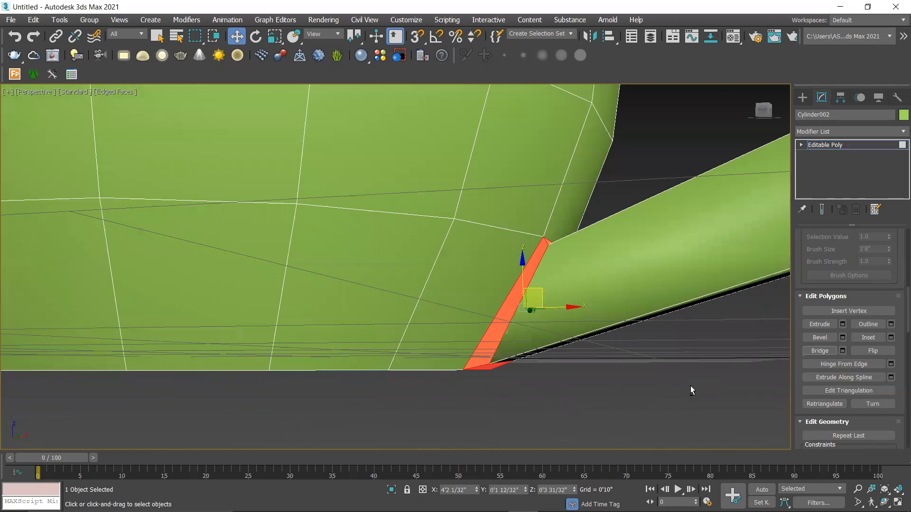
pyautogui.keyDown('alt'); pyautogui.moveTo(581, 370); pyautogui.dragTo(575, 338, button='middle'); pyautogui.keyUp('alt')
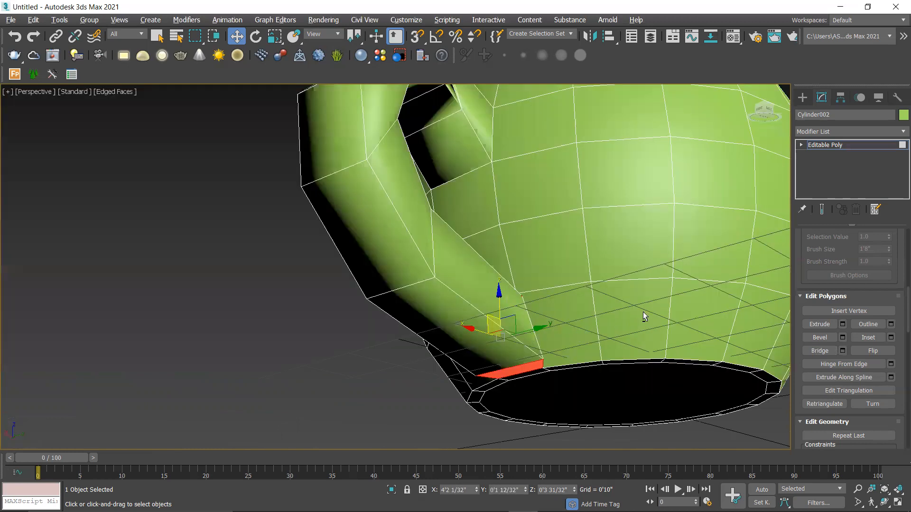
# Inspect the handle's joints from underneath and from the side, and clear the polygon selection.
pyautogui.keyDown('alt'); pyautogui.moveTo(642, 312); pyautogui.dragTo(651, 366, button='middle'); pyautogui.keyUp('alt')
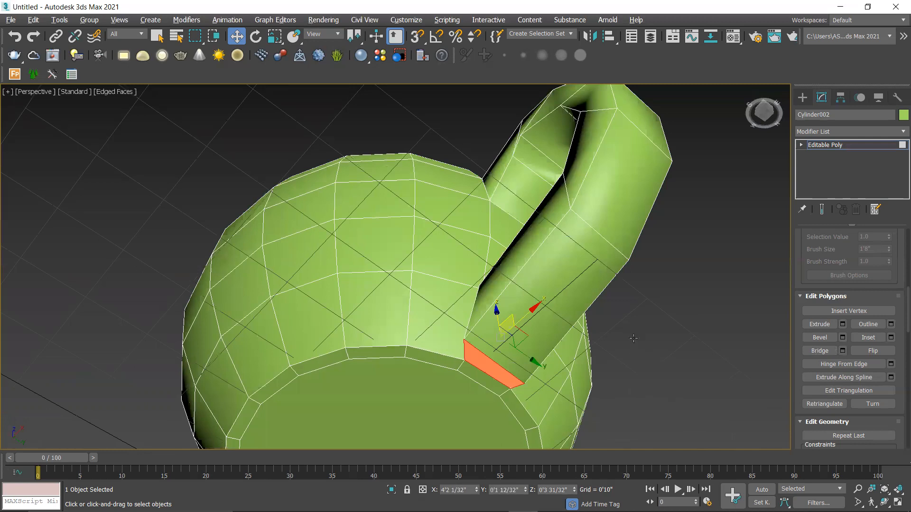
pyautogui.keyDown('alt'); pyautogui.moveTo(646, 271); pyautogui.dragTo(646, 271, button='middle'); pyautogui.keyUp('alt')
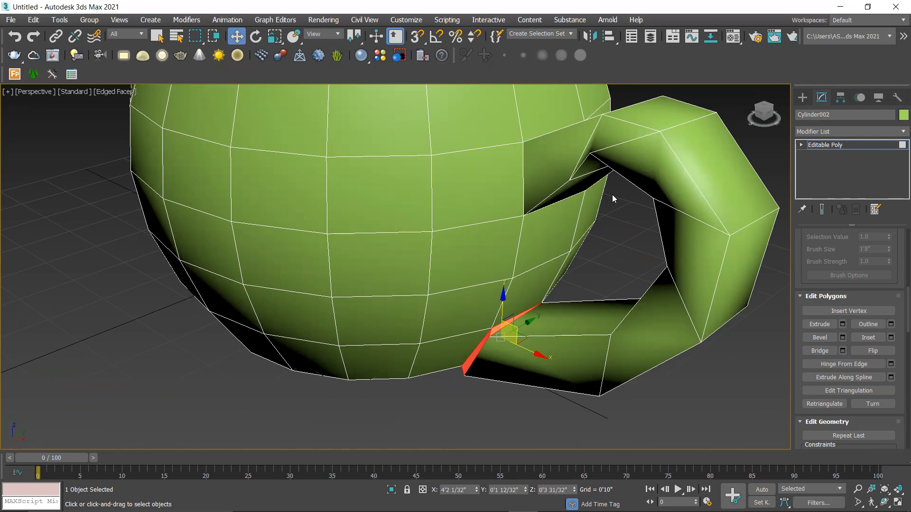
pyautogui.scroll(-4, 612, 195)
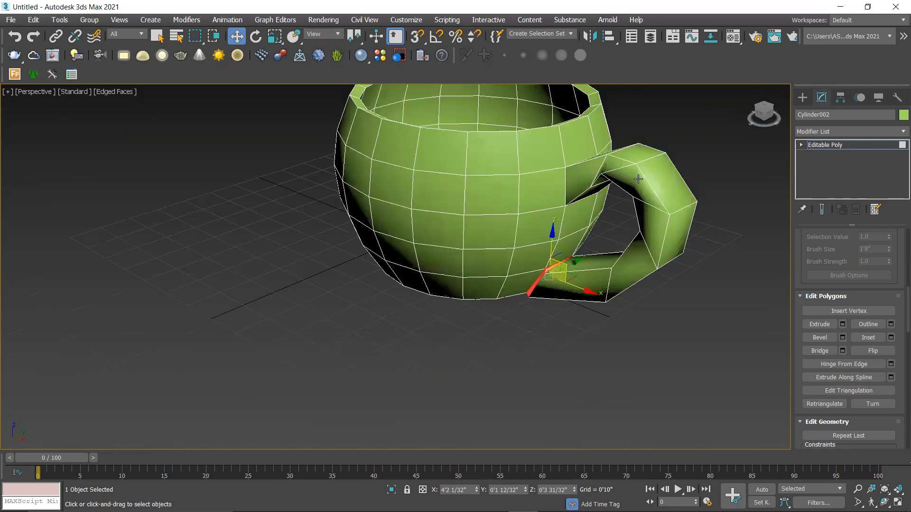
pyautogui.click(692, 168)
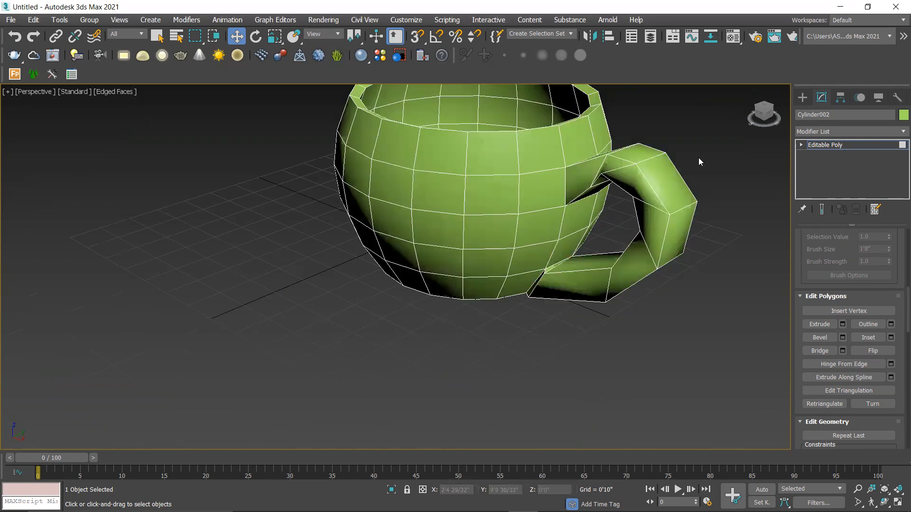
# Change the first material slot from Physical Material to a Standard (Legacy) material.
pyautogui.press('m')
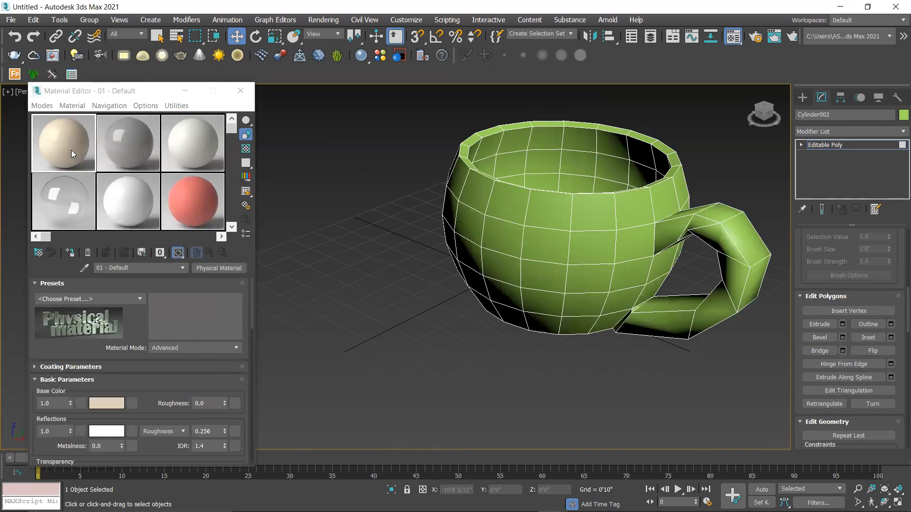
pyautogui.click(226, 268)
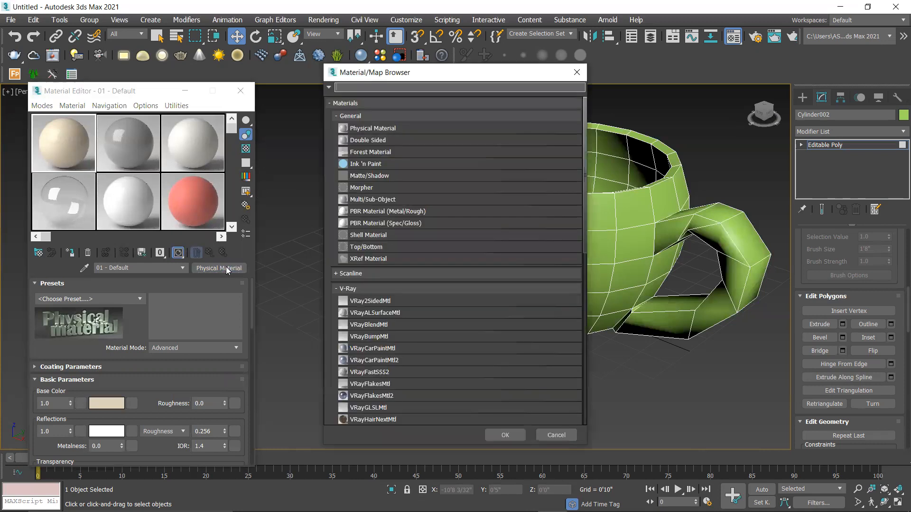
pyautogui.click(337, 275)
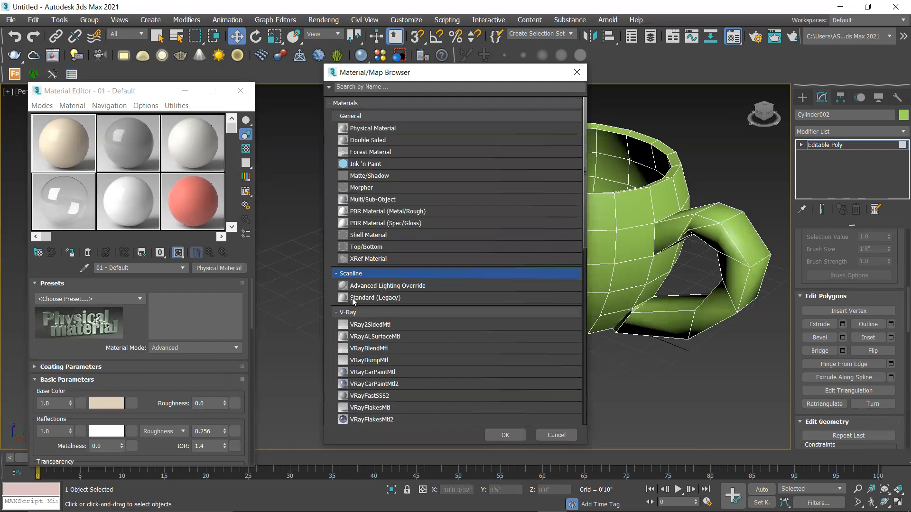
pyautogui.click(507, 432)
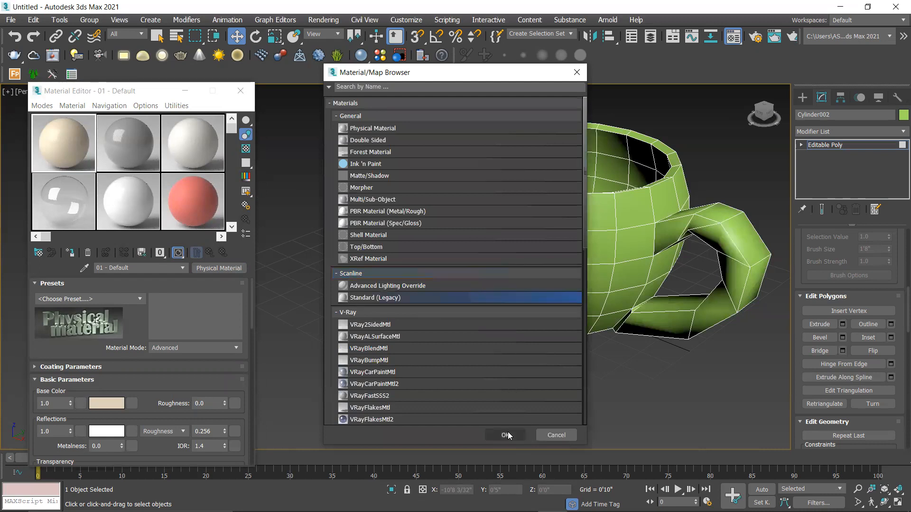
pyautogui.doubleClick(421, 297)
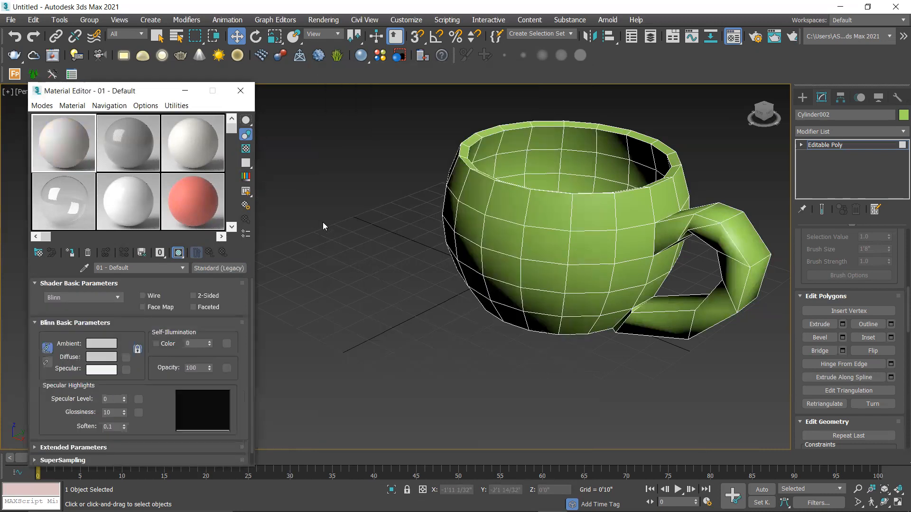
# Set the first material's ambient and diffuse colour to yellow with red 250, green 211 and blue 0.
pyautogui.click(104, 344)
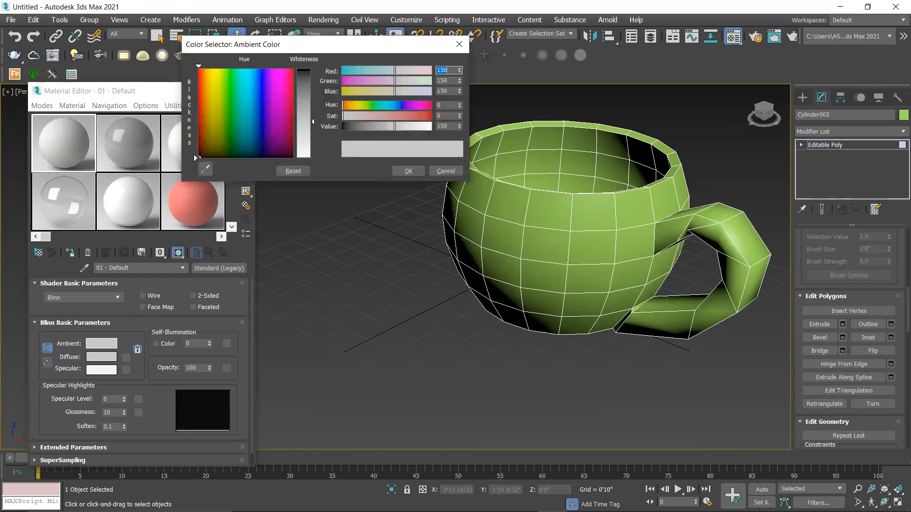
pyautogui.moveTo(227, 138); pyautogui.dragTo(215, 76)
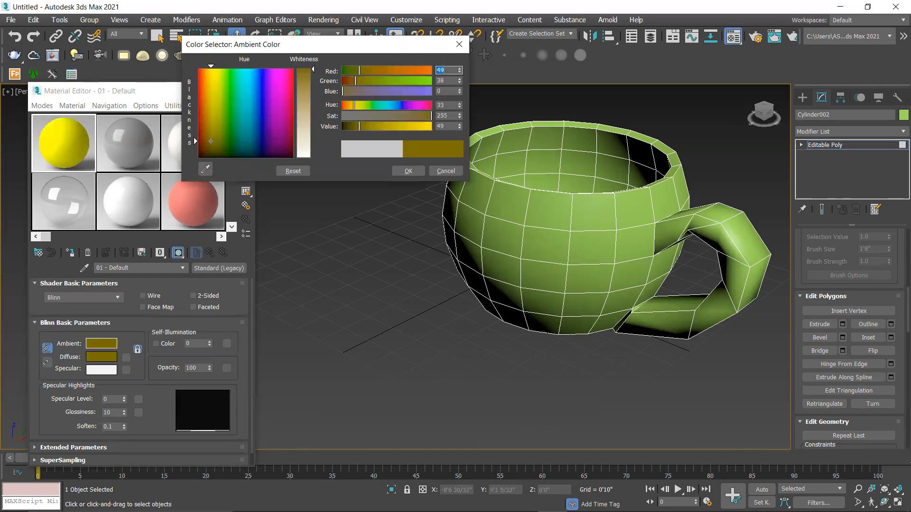
pyautogui.moveTo(211, 113); pyautogui.dragTo(215, 78)
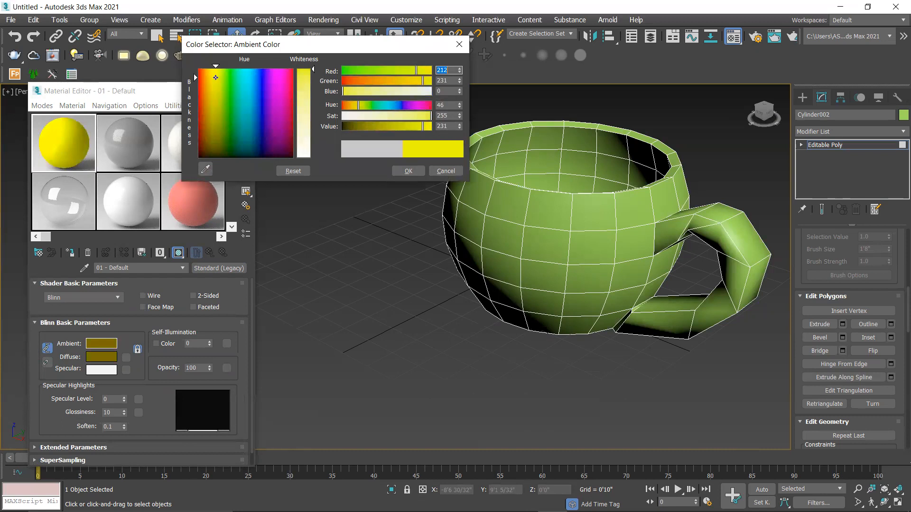
pyautogui.moveTo(352, 81); pyautogui.dragTo(409, 81)
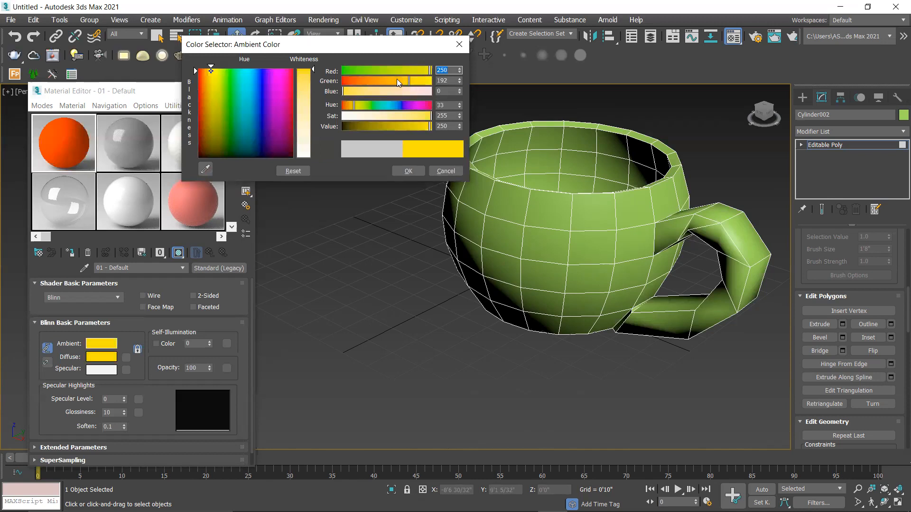
pyautogui.moveTo(398, 80)
pyautogui.mouseDown()
pyautogui.moveTo(427, 86)
pyautogui.moveTo(392, 89)
pyautogui.moveTo(414, 88)
pyautogui.mouseUp()
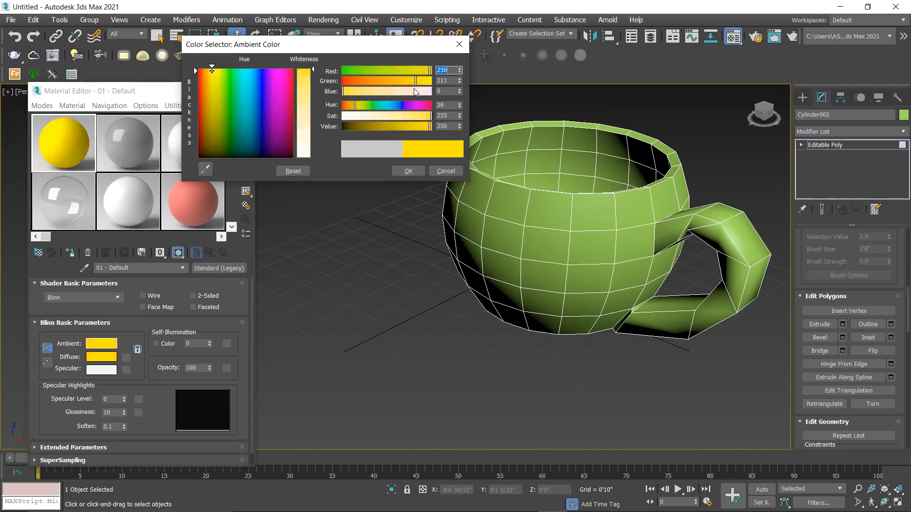
pyautogui.click(404, 170)
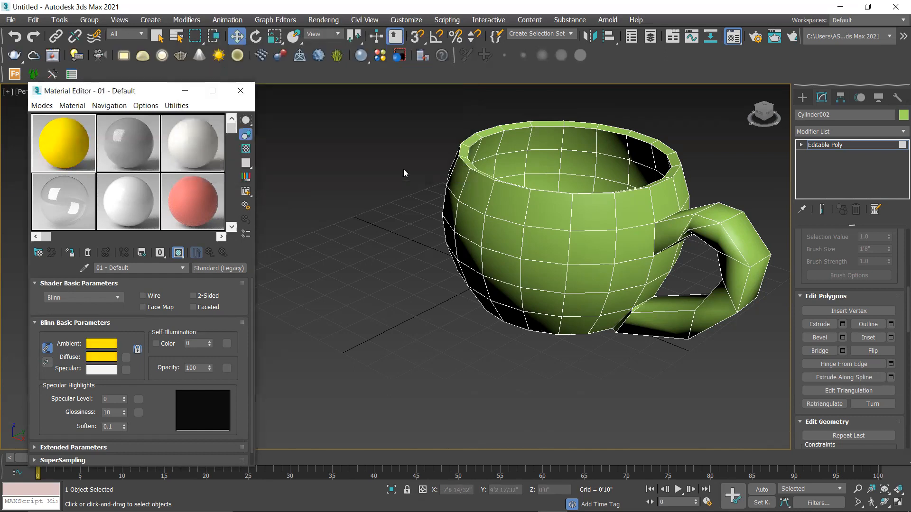
# Set the yellow material's specular level to 64 and glossiness to 48, and assign it to the cup.
pyautogui.doubleClick(113, 402)
pyautogui.write('64')
pyautogui.press('Return')
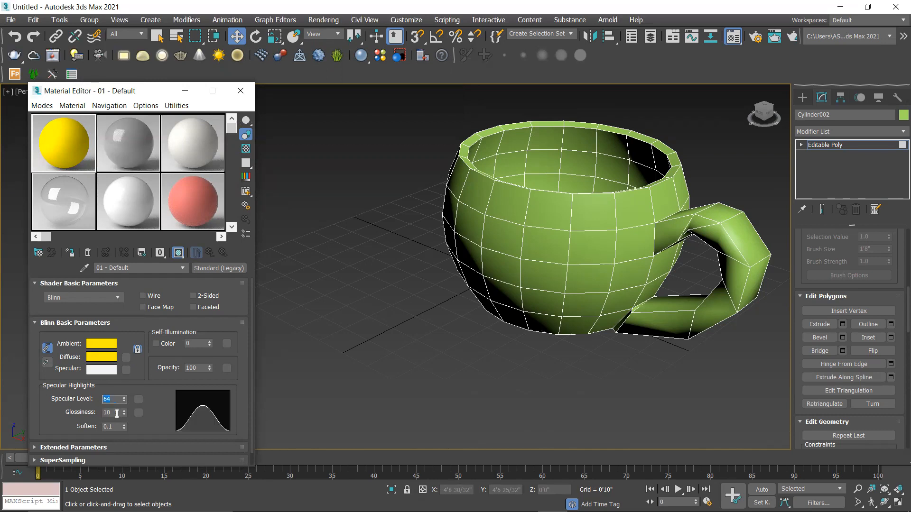
pyautogui.press('Tab')
pyautogui.write('48')
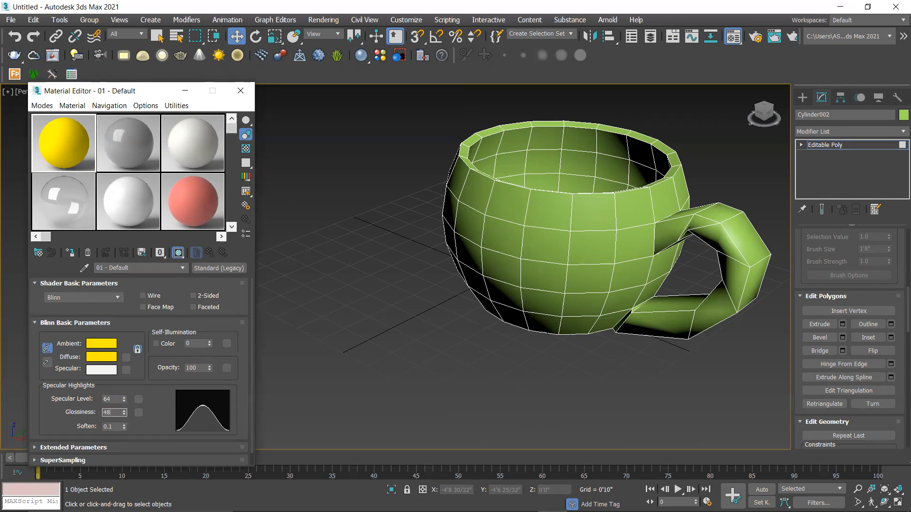
pyautogui.press('Return')
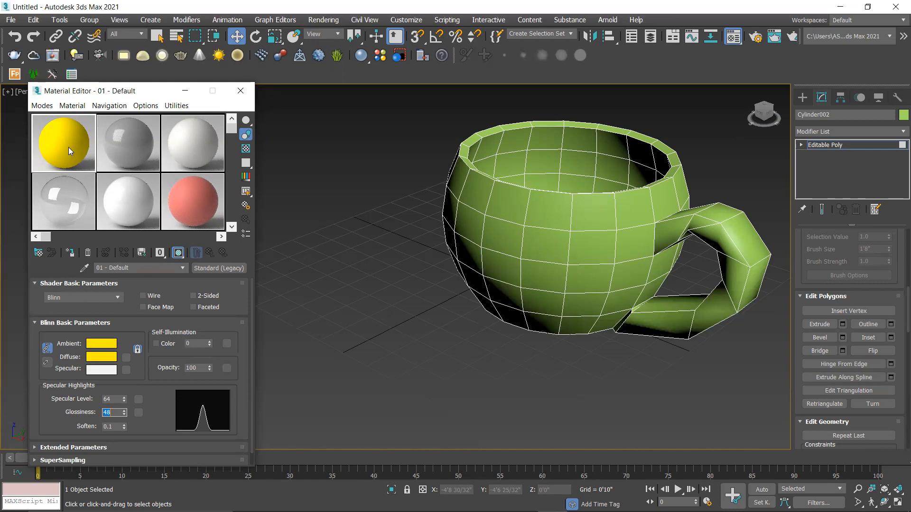
pyautogui.moveTo(556, 222); pyautogui.dragTo(560, 232)
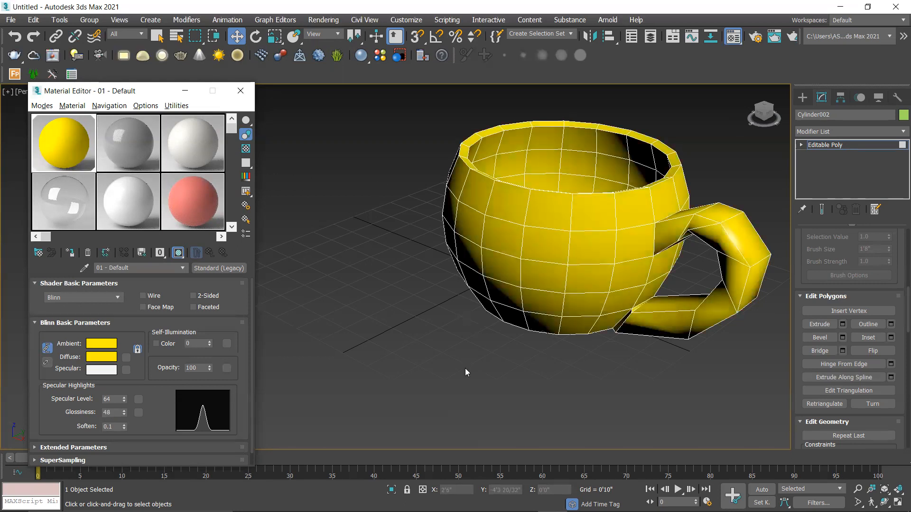
pyautogui.keyDown('alt'); pyautogui.moveTo(465, 368); pyautogui.dragTo(360, 345, button='middle'); pyautogui.keyUp('alt')
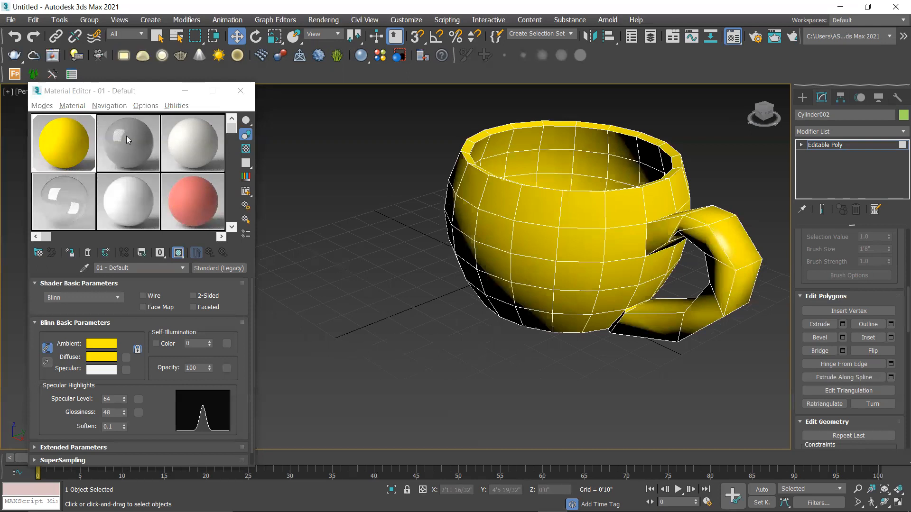
# Make the second material slot Standard (Legacy) and set its ambient and diffuse colour to white, RGB 254, 254, 254.
pyautogui.click(140, 148)
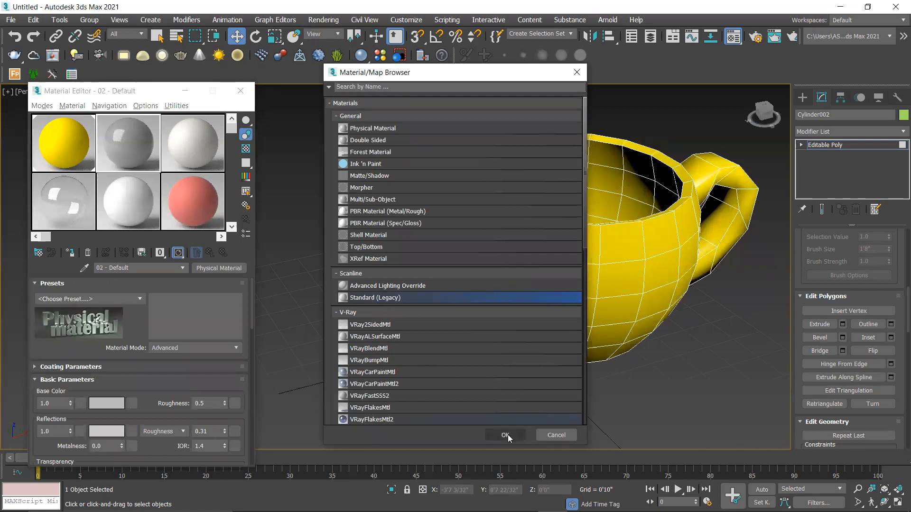
pyautogui.click(506, 435)
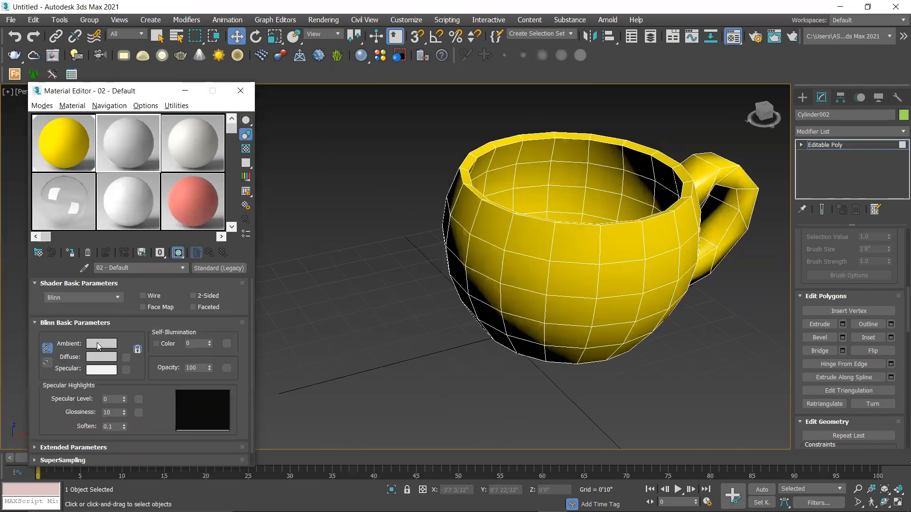
pyautogui.click(96, 347)
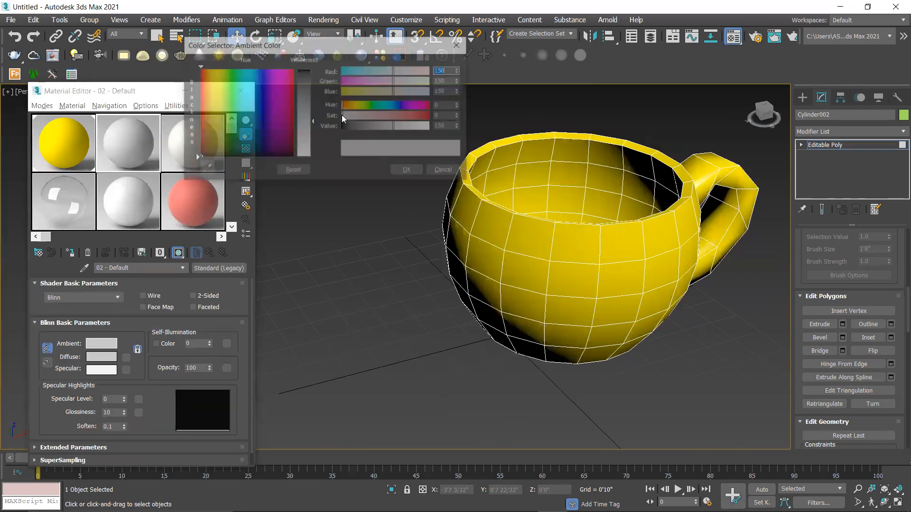
pyautogui.click(299, 156)
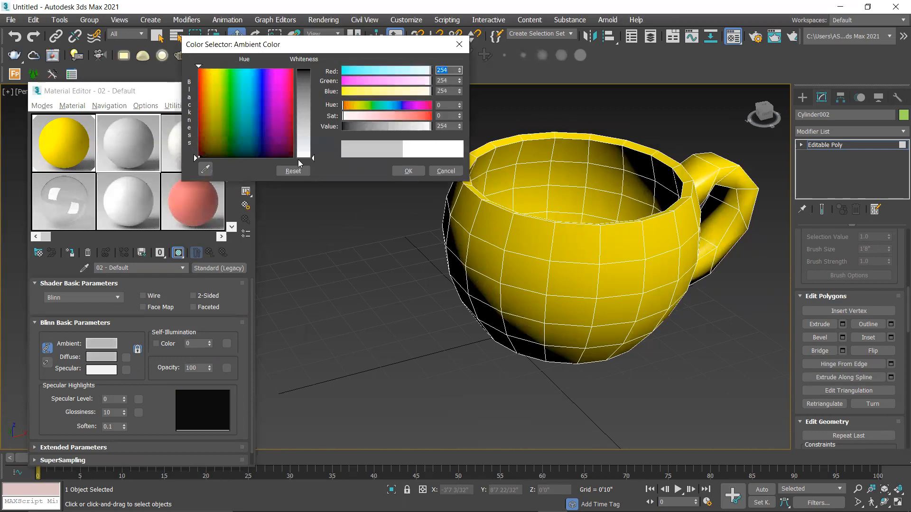
pyautogui.click(411, 172)
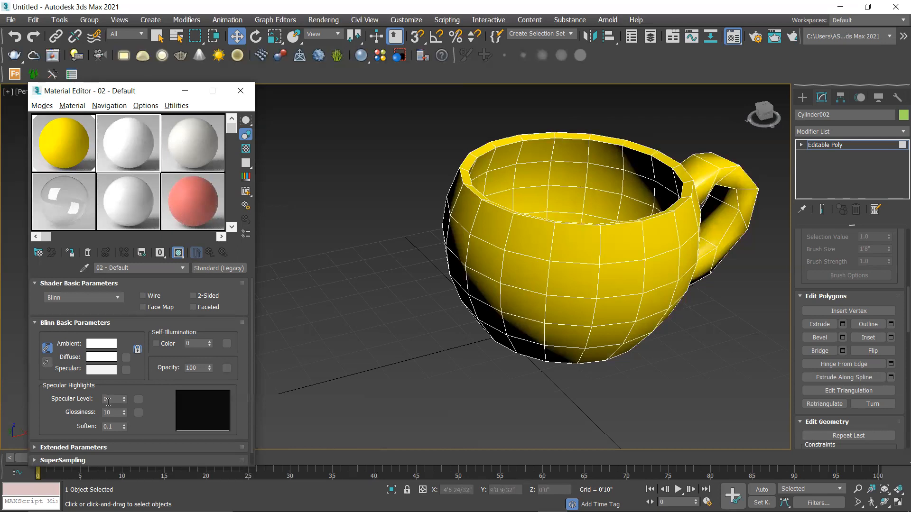
# Set the white material's specular level to 60 and glossiness to 48.
pyautogui.click(113, 400)
pyautogui.write('60')
pyautogui.press('Return')
pyautogui.doubleClick(107, 411)
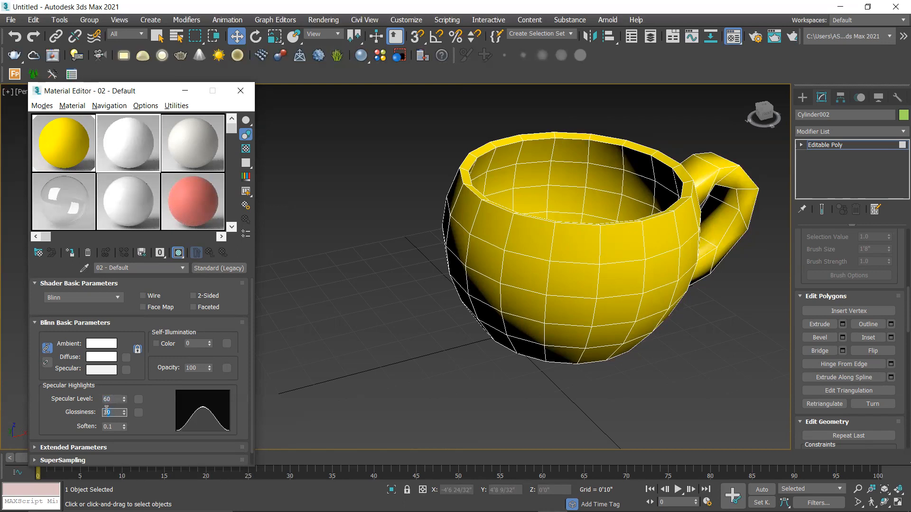
pyautogui.write('14')
pyautogui.write('8')
pyautogui.press('BackSpace')
pyautogui.press('BackSpace')
pyautogui.press('BackSpace')
pyautogui.write('4')
pyautogui.press('Return')
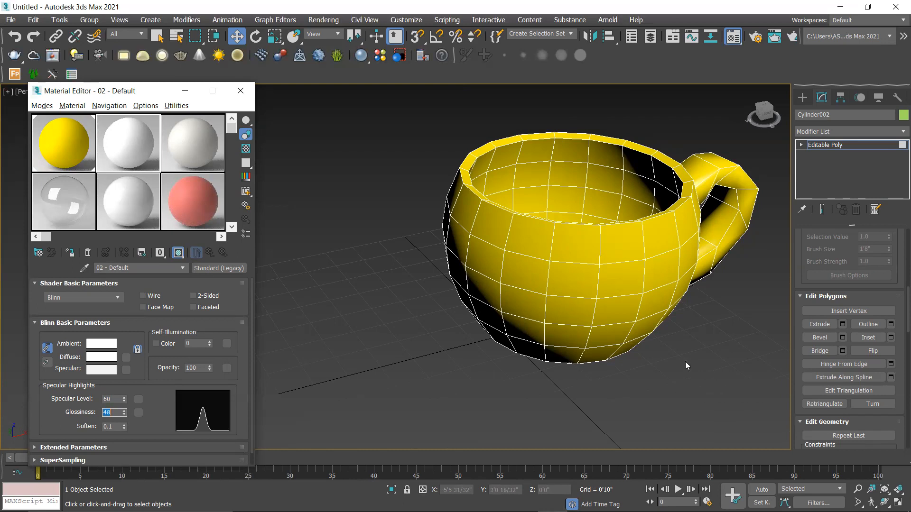
# Select the cup's inner floor polygon and grow the selection until it covers the whole inner wall below the rim.
pyautogui.keyDown('alt'); pyautogui.moveTo(686, 364); pyautogui.dragTo(665, 386, button='middle'); pyautogui.keyUp('alt')
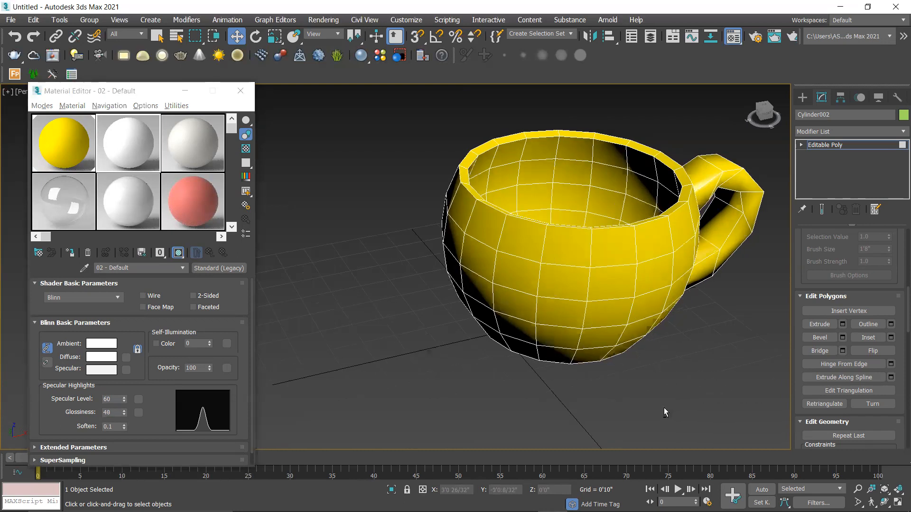
pyautogui.keyDown('alt'); pyautogui.moveTo(569, 261); pyautogui.dragTo(564, 260, button='middle'); pyautogui.keyUp('alt')
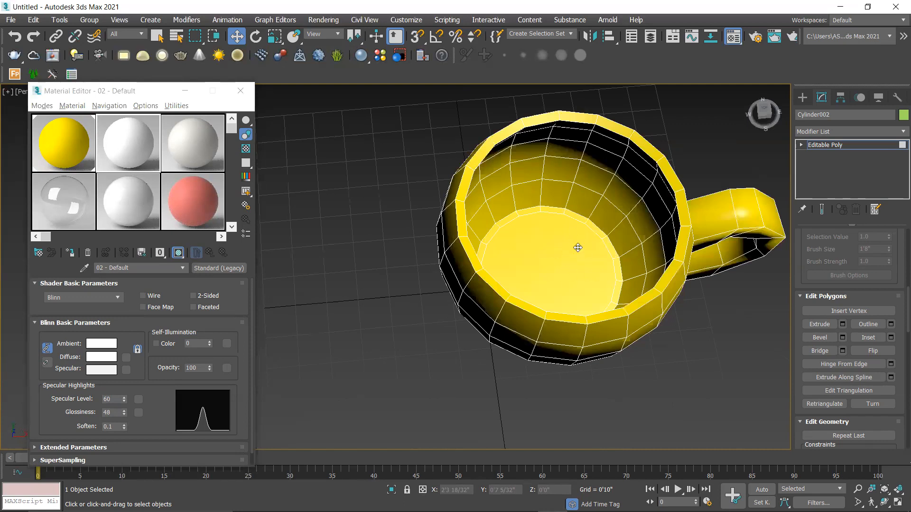
pyautogui.hotkey('ctrl', 'z')
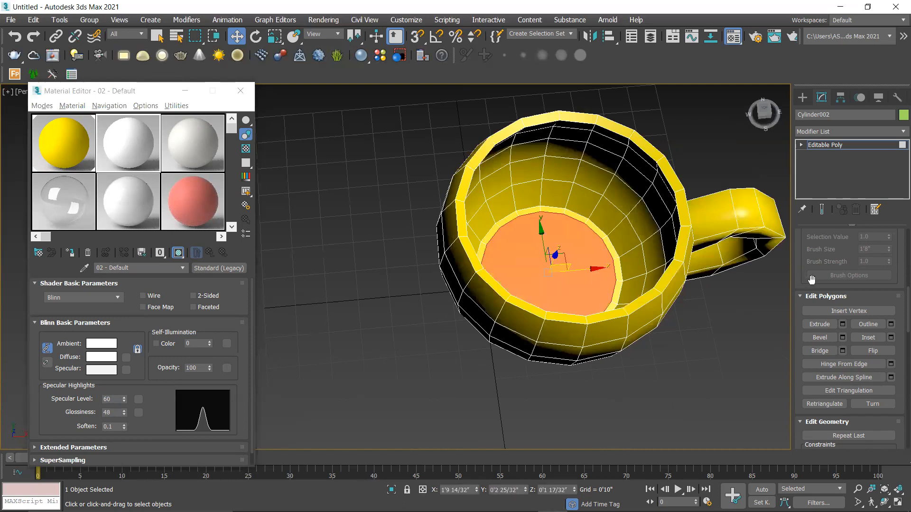
pyautogui.scroll(5, 807, 264)
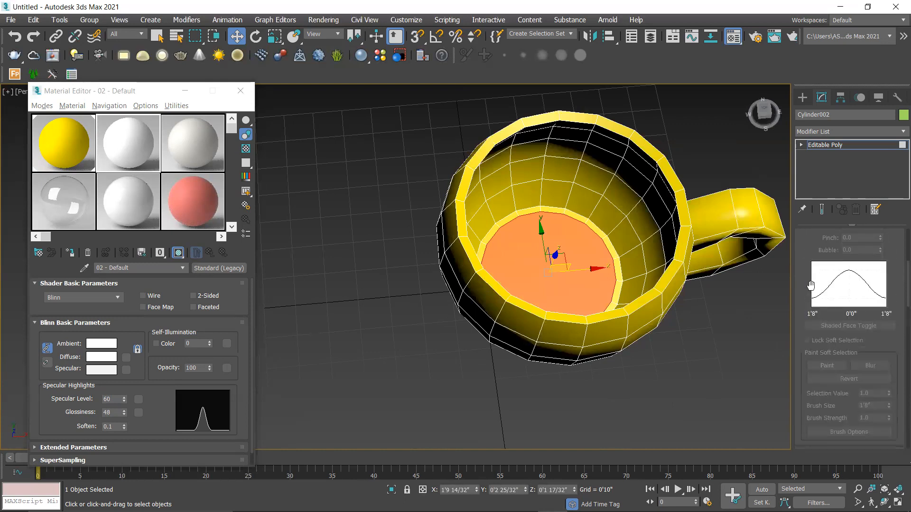
pyautogui.scroll(3, 810, 283)
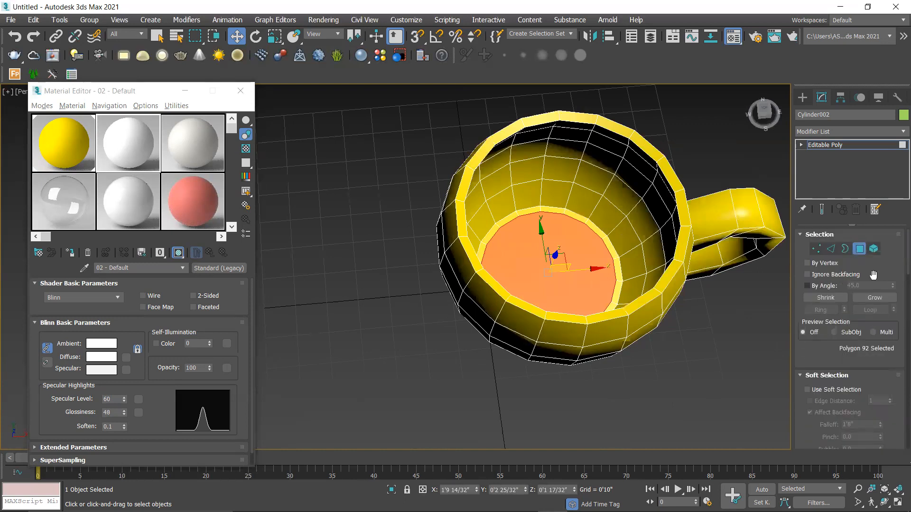
pyautogui.click(875, 298)
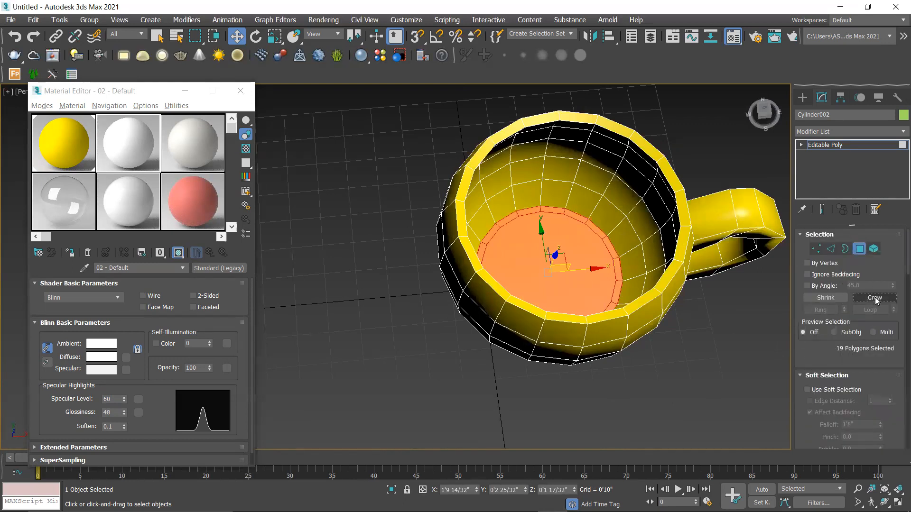
pyautogui.click(875, 298)
pyautogui.click(876, 298)
pyautogui.click(875, 298)
pyautogui.click(875, 298)
pyautogui.click(875, 298)
pyautogui.keyDown('alt'); pyautogui.moveTo(665, 382); pyautogui.dragTo(663, 366, button='middle'); pyautogui.keyUp('alt')
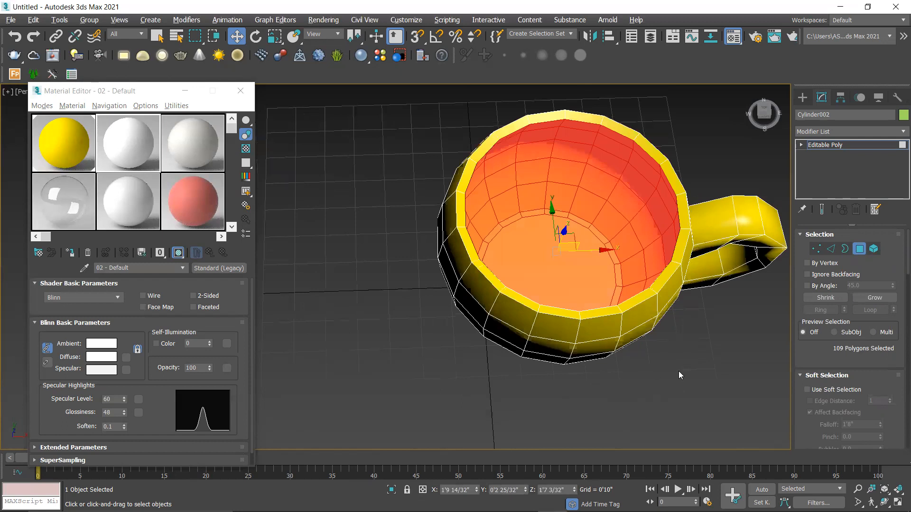
# Assign the white material to the selected inner wall and floor polygons of the cup, and clear the polygon selection.
pyautogui.click(147, 148)
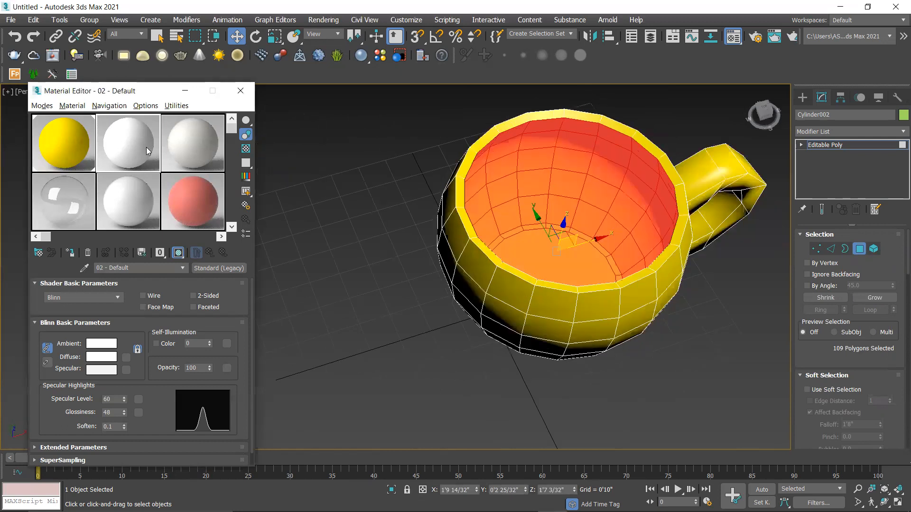
pyautogui.click(69, 253)
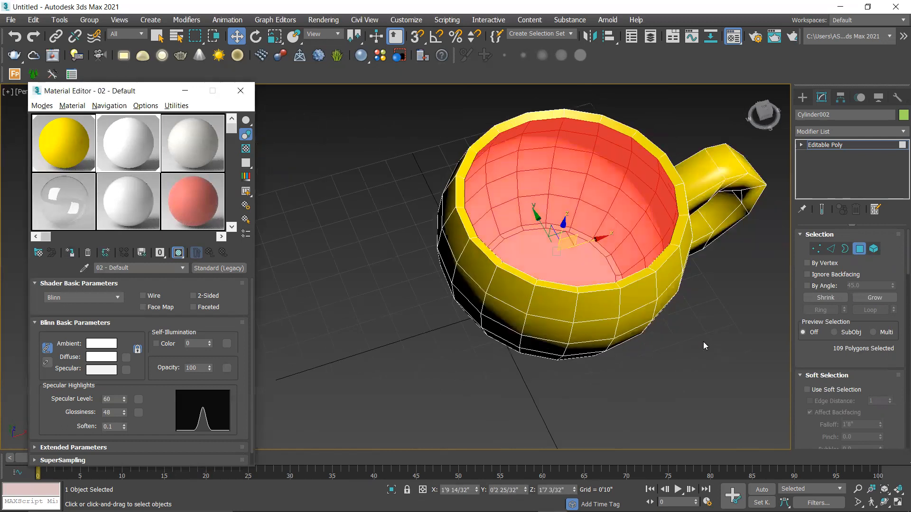
pyautogui.click(699, 322)
pyautogui.keyDown('alt'); pyautogui.moveTo(689, 350); pyautogui.dragTo(671, 341, button='middle'); pyautogui.keyUp('alt')
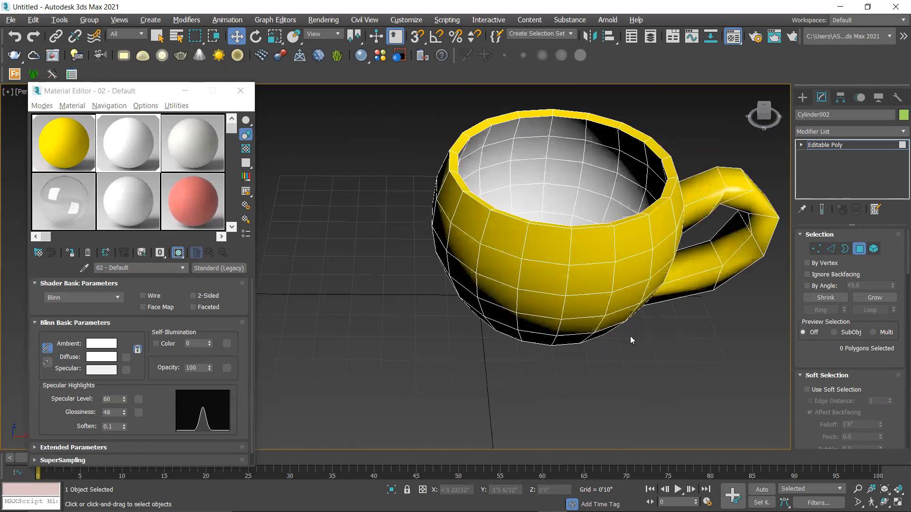
pyautogui.moveTo(630, 336); pyautogui.dragTo(624, 338, button='middle')
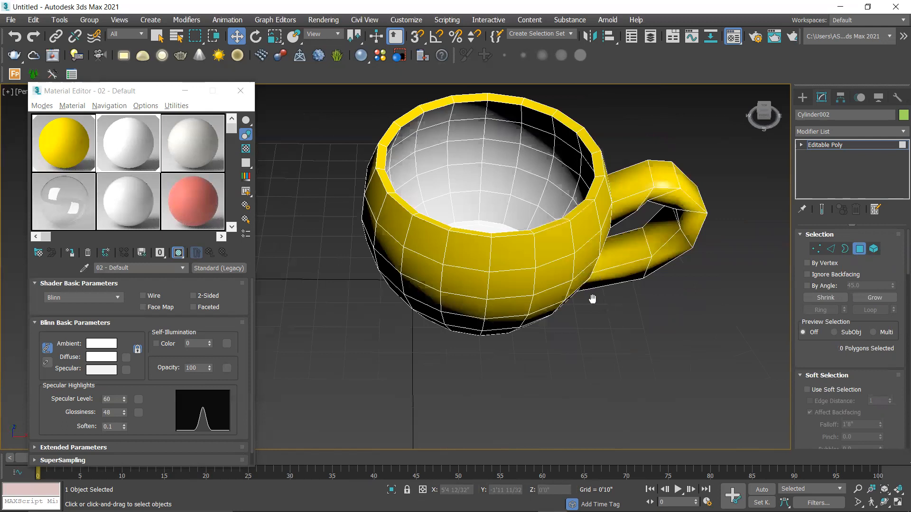
pyautogui.moveTo(623, 335); pyautogui.dragTo(588, 342, button='middle')
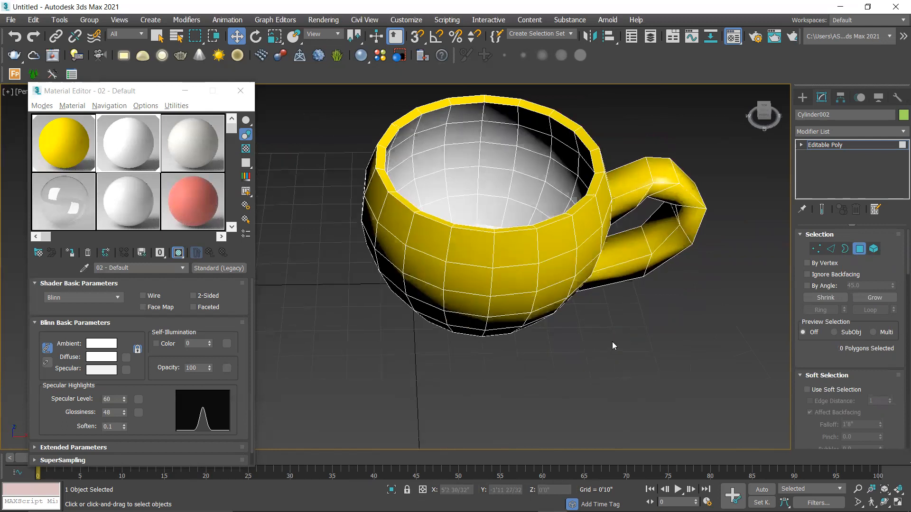
pyautogui.keyDown('alt'); pyautogui.moveTo(612, 341); pyautogui.dragTo(612, 341, button='middle'); pyautogui.keyUp('alt')
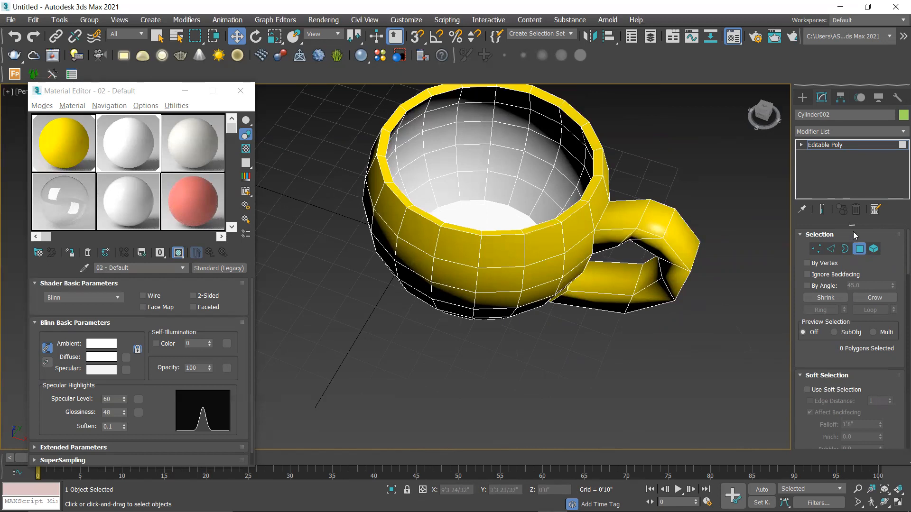
# Leave polygon sub-object editing, select all objects in the scene and apply a MeshSmooth modifier to them.
pyautogui.click(860, 249)
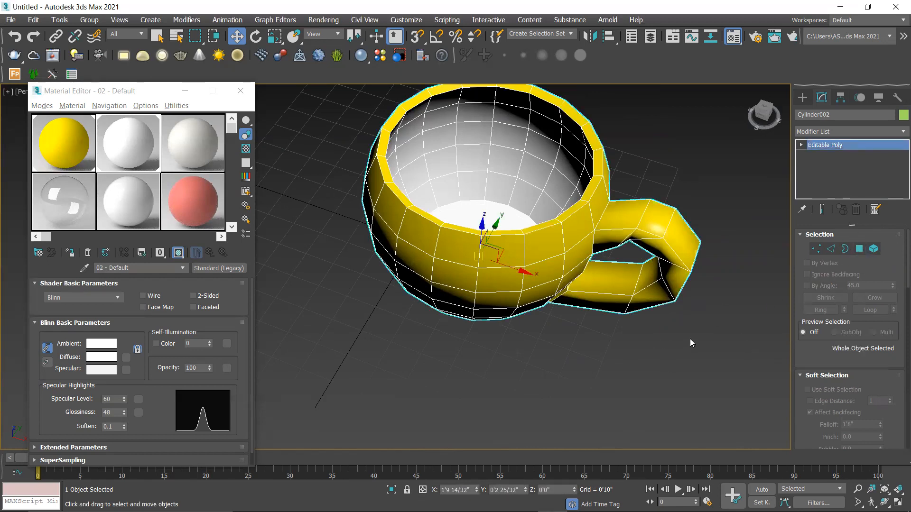
pyautogui.hotkey('ctrl', 'a')
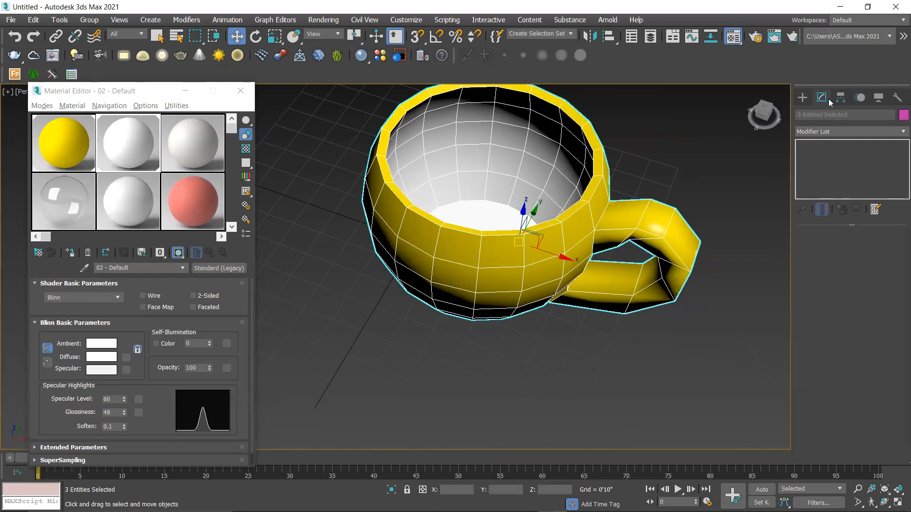
pyautogui.click(824, 133)
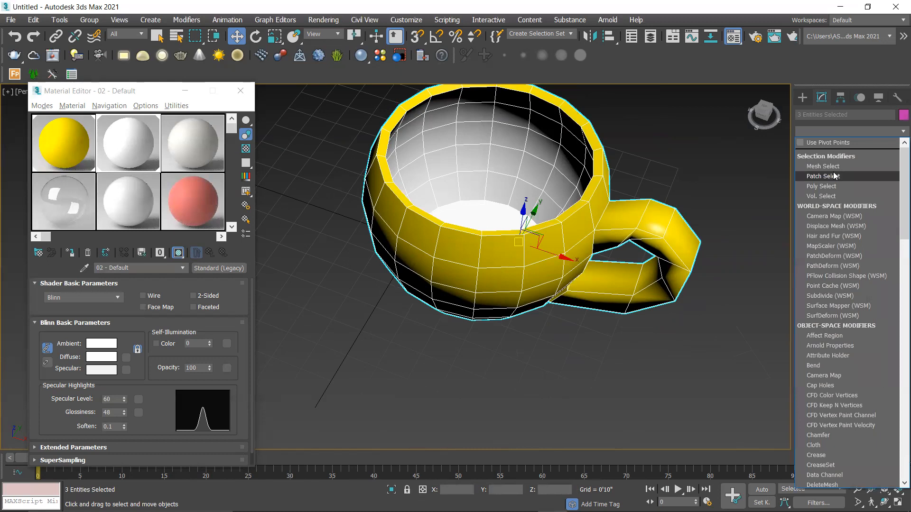
pyautogui.scroll(-3, 834, 175)
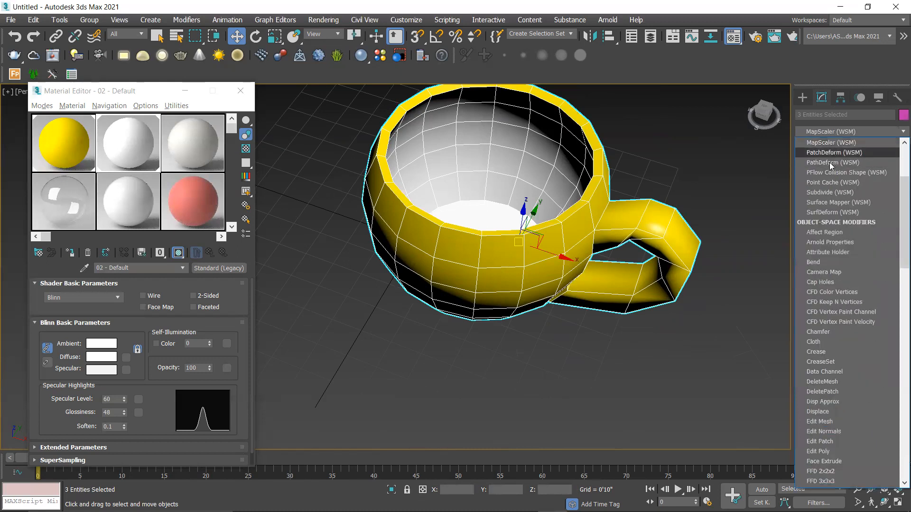
pyautogui.scroll(2, 829, 165)
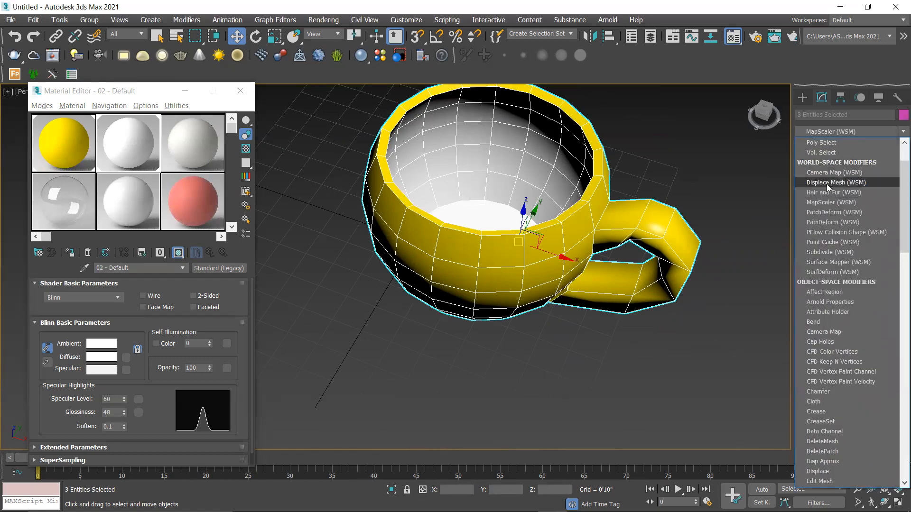
pyautogui.scroll(-1, 828, 204)
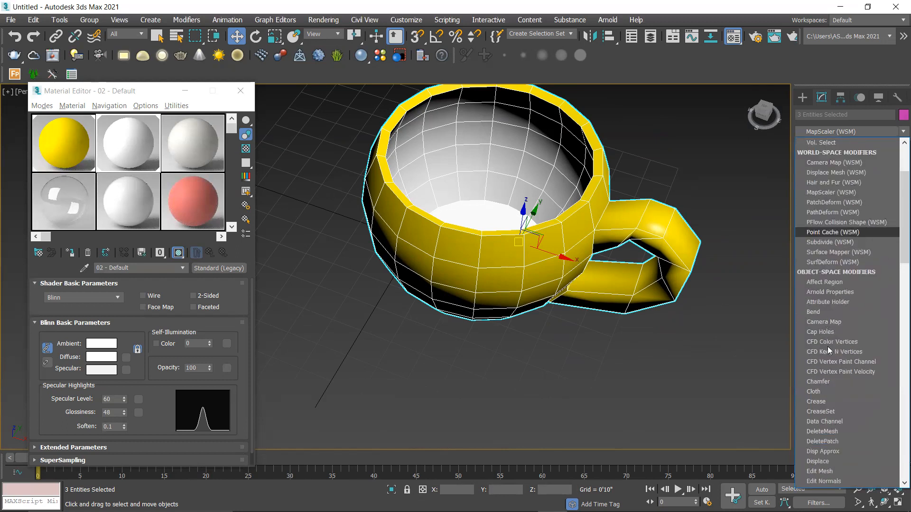
pyautogui.scroll(-10, 834, 230)
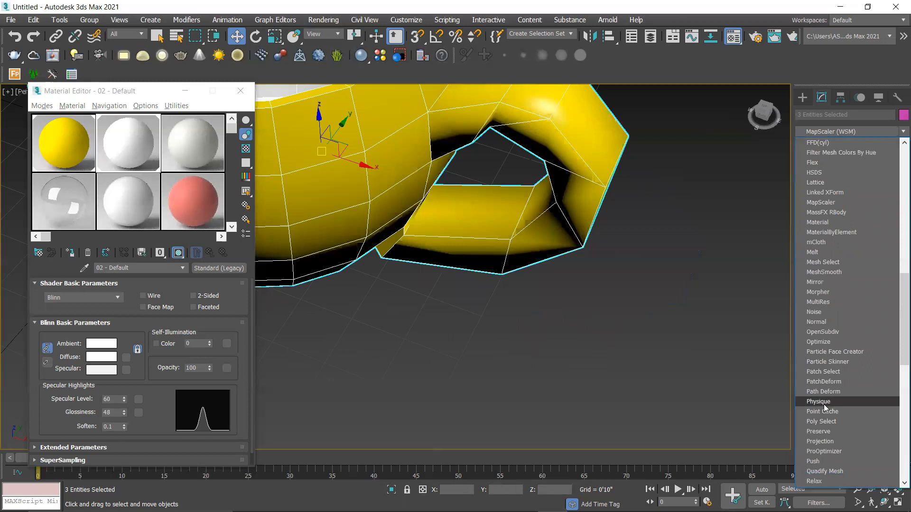
pyautogui.scroll(-5, 826, 401)
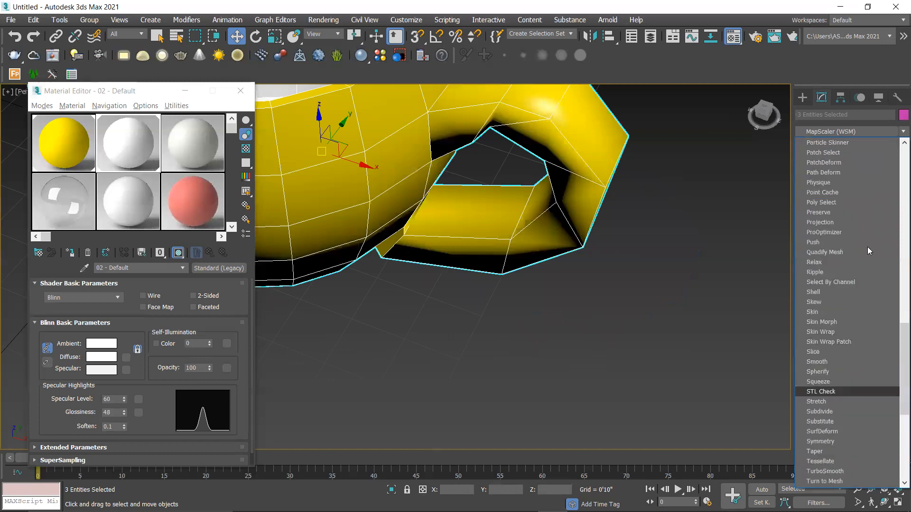
pyautogui.scroll(5, 847, 234)
pyautogui.click(841, 232)
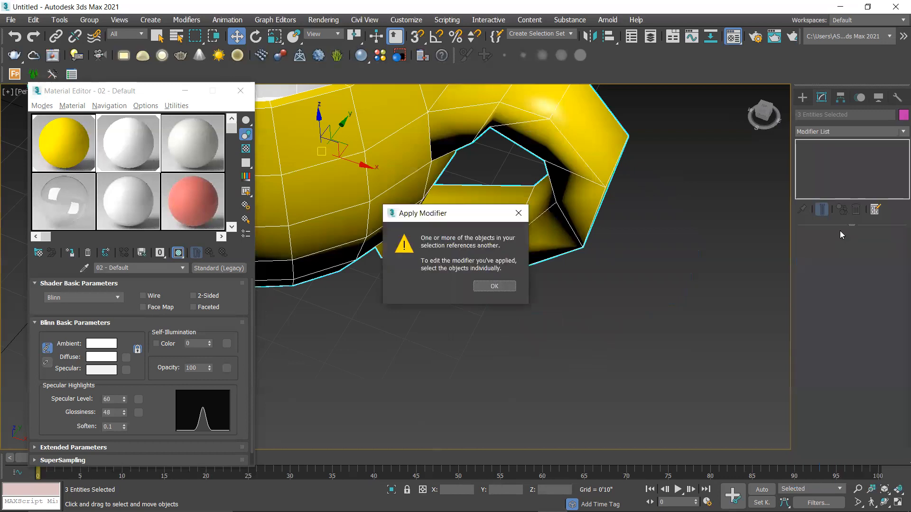
pyautogui.click(504, 288)
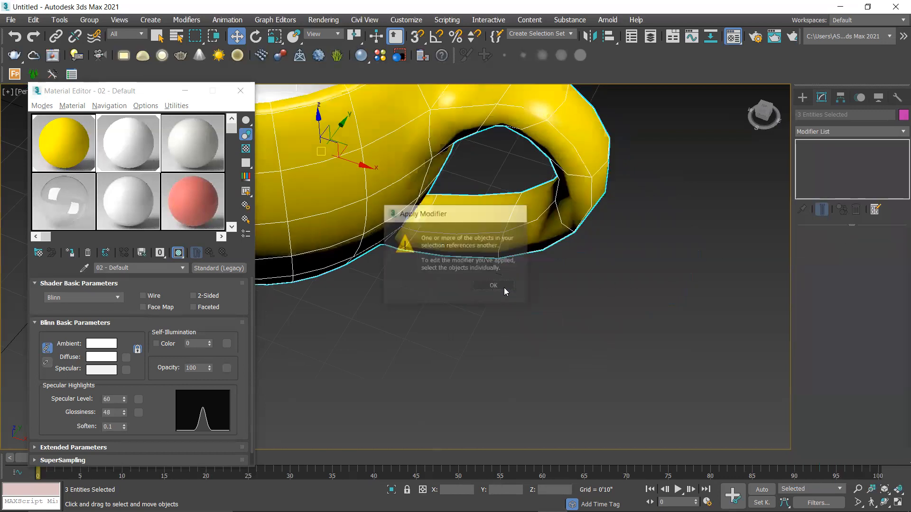
pyautogui.press('z')
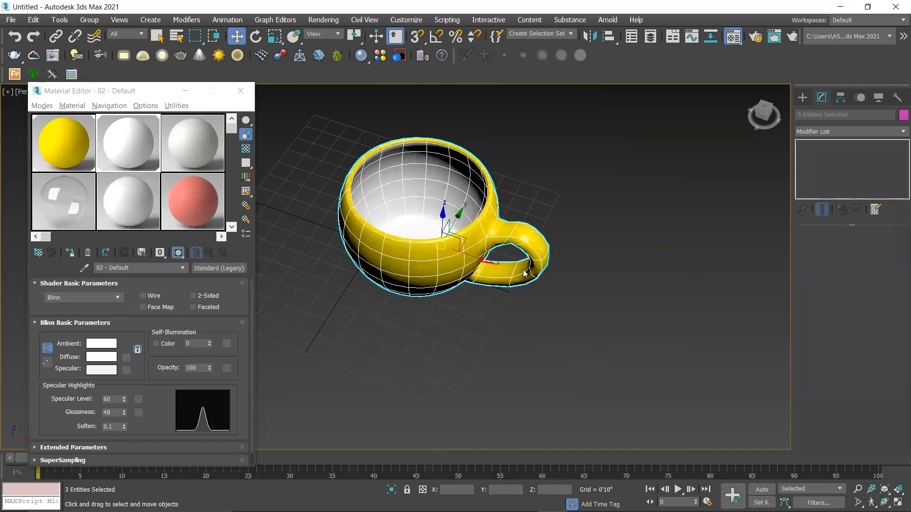
pyautogui.keyDown('alt'); pyautogui.moveTo(522, 281); pyautogui.dragTo(454, 206, button='middle'); pyautogui.keyUp('alt')
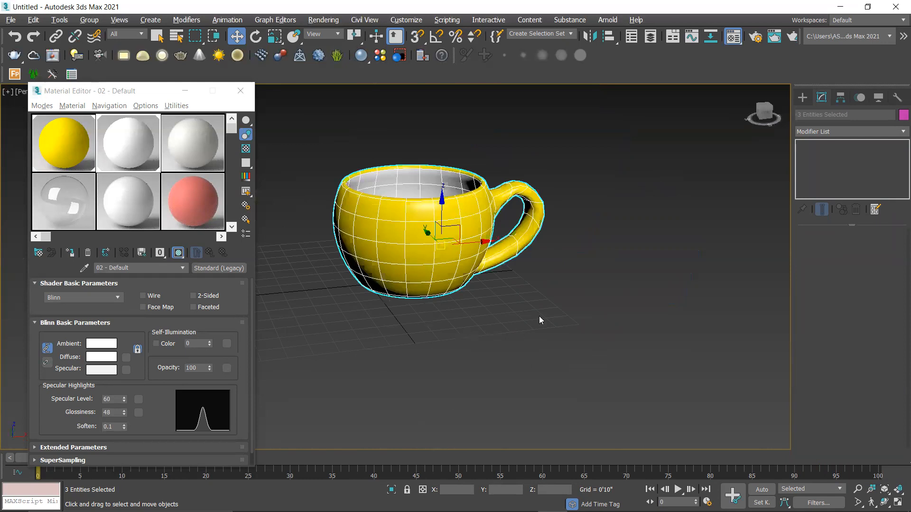
# Select the cup alone and set its MeshSmooth subdivision iterations to 3.
pyautogui.scroll(3, 536, 316)
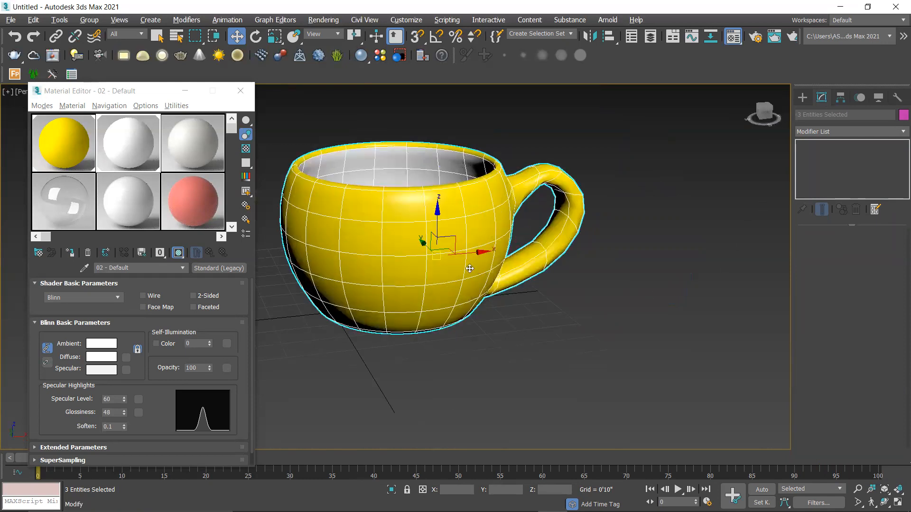
pyautogui.click(466, 265)
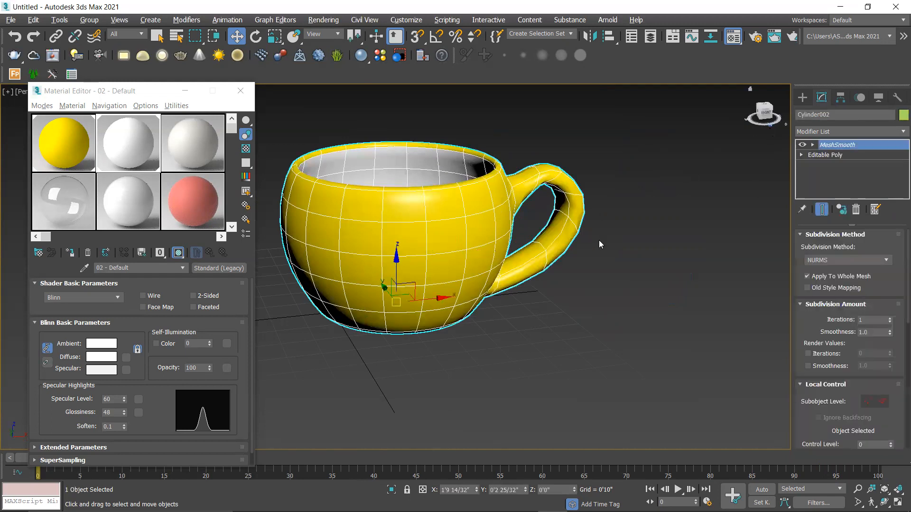
pyautogui.keyDown('alt'); pyautogui.moveTo(592, 268); pyautogui.dragTo(502, 284, button='middle'); pyautogui.keyUp('alt')
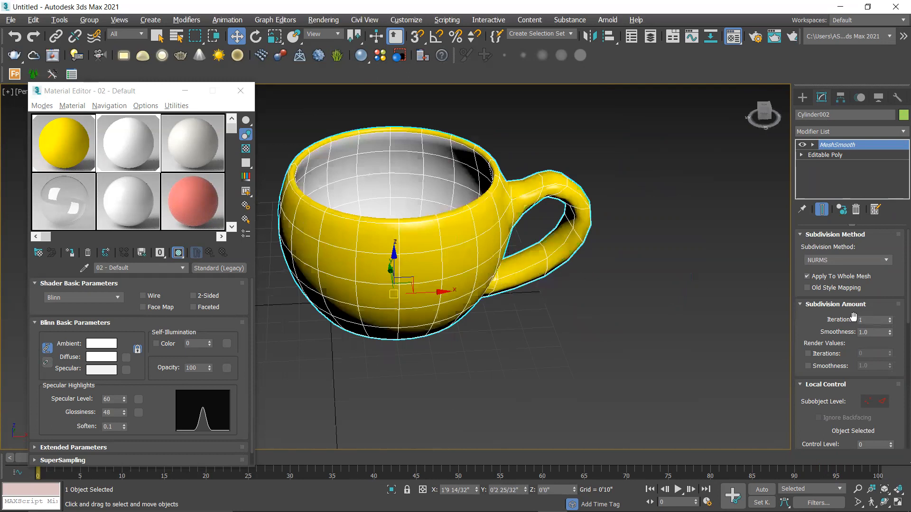
pyautogui.write('3')
pyautogui.press('Return')
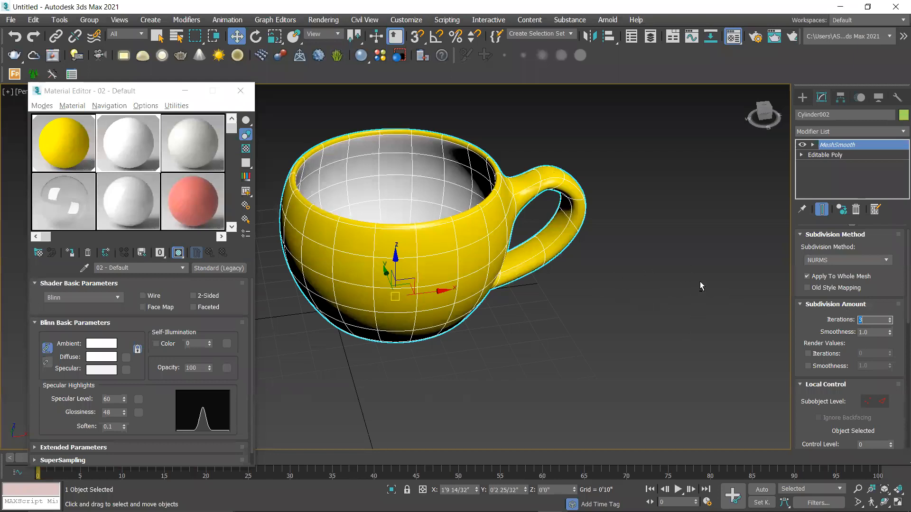
pyautogui.keyDown('alt'); pyautogui.moveTo(657, 283); pyautogui.dragTo(575, 253, button='middle'); pyautogui.keyUp('alt')
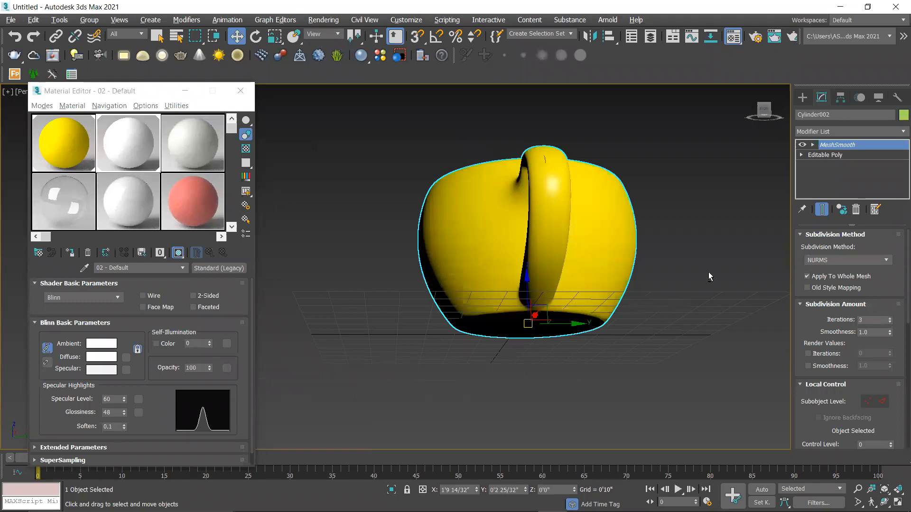
pyautogui.keyDown('alt'); pyautogui.moveTo(709, 276); pyautogui.dragTo(701, 268, button='middle'); pyautogui.keyUp('alt')
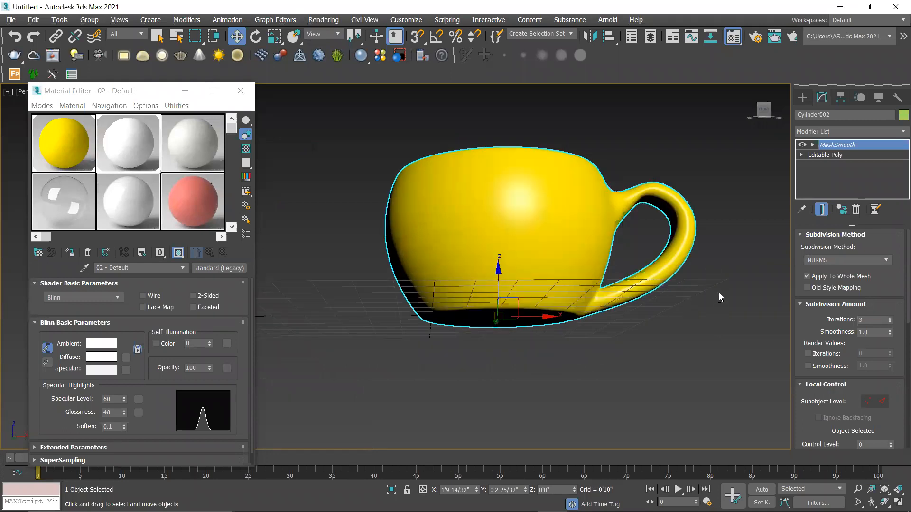
pyautogui.keyDown('alt'); pyautogui.moveTo(696, 304); pyautogui.dragTo(698, 297, button='middle'); pyautogui.keyUp('alt')
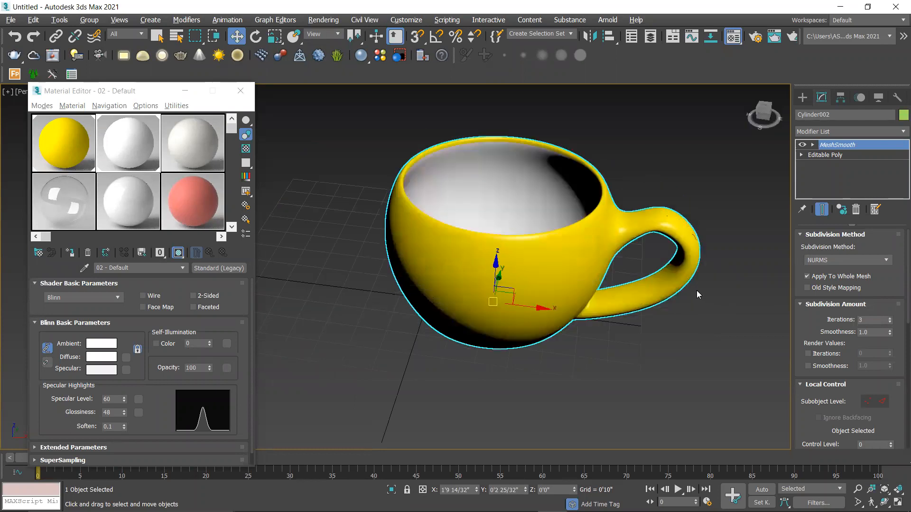
pyautogui.keyDown('alt'); pyautogui.moveTo(723, 209); pyautogui.dragTo(704, 232, button='middle'); pyautogui.keyUp('alt')
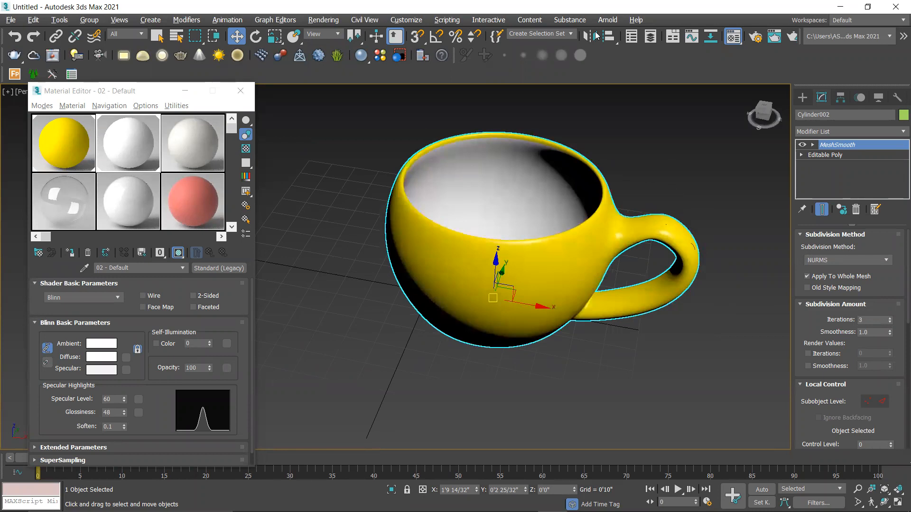
pyautogui.keyDown('alt'); pyautogui.moveTo(604, 132); pyautogui.dragTo(604, 129, button='middle'); pyautogui.keyUp('alt')
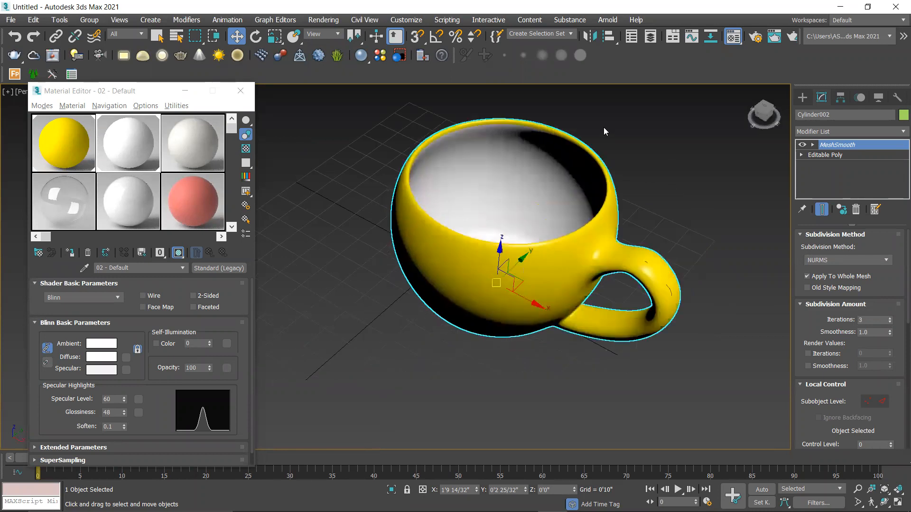